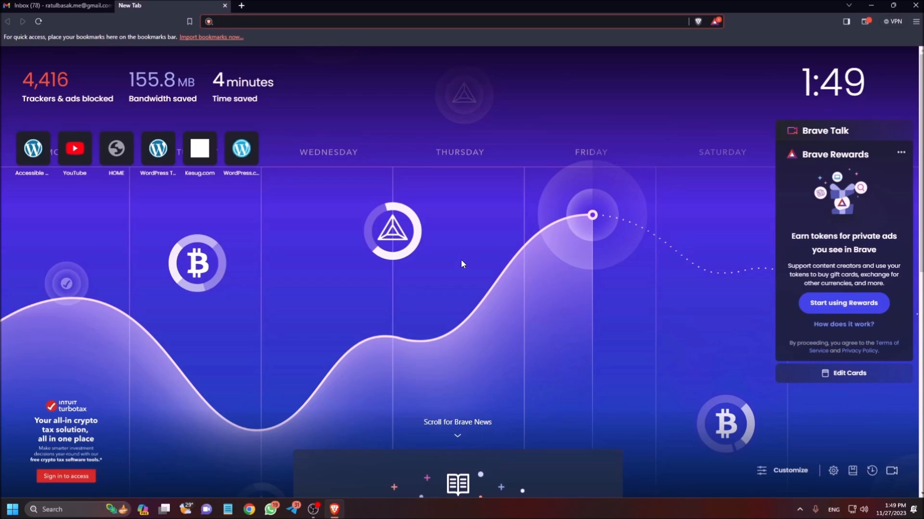
- Open wordpress.com in the browser
text(wordpress.)
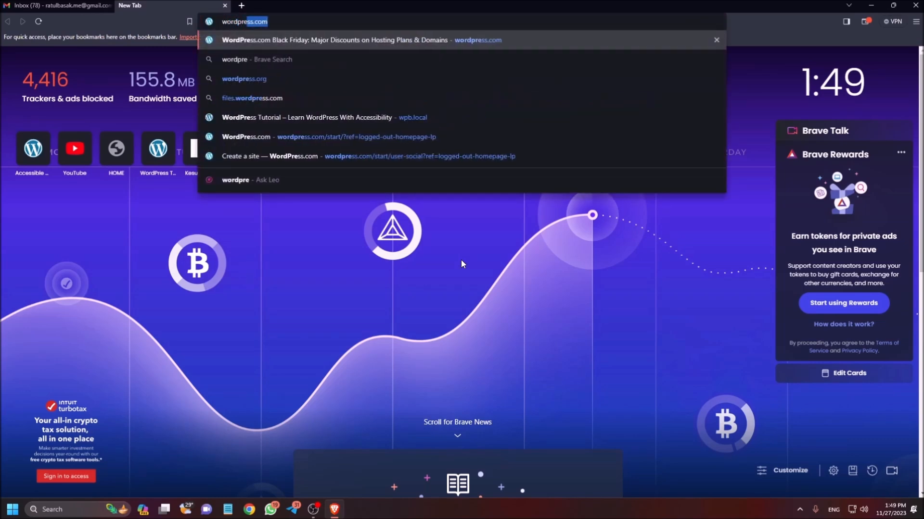
text(com)
key(Return)
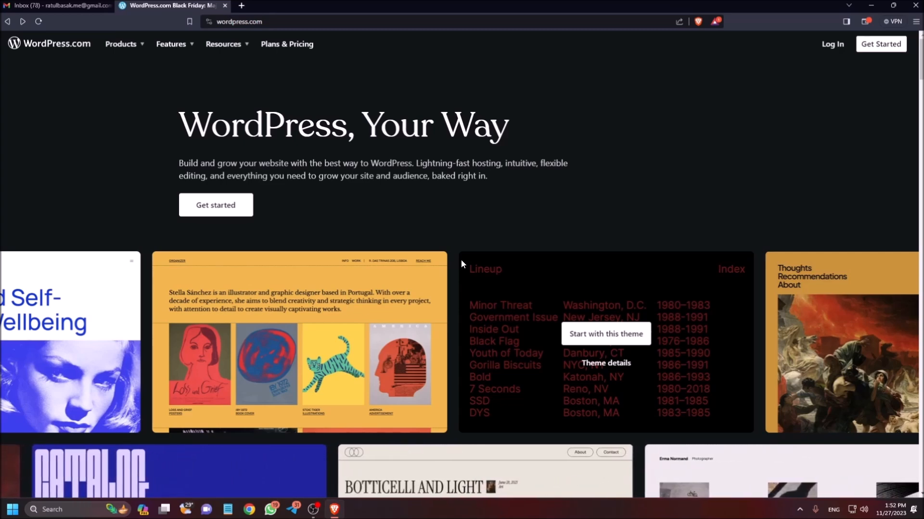
- Start creating a WordPress.com account by continuing with Google and choosing the account to sign in with
click(461, 263)
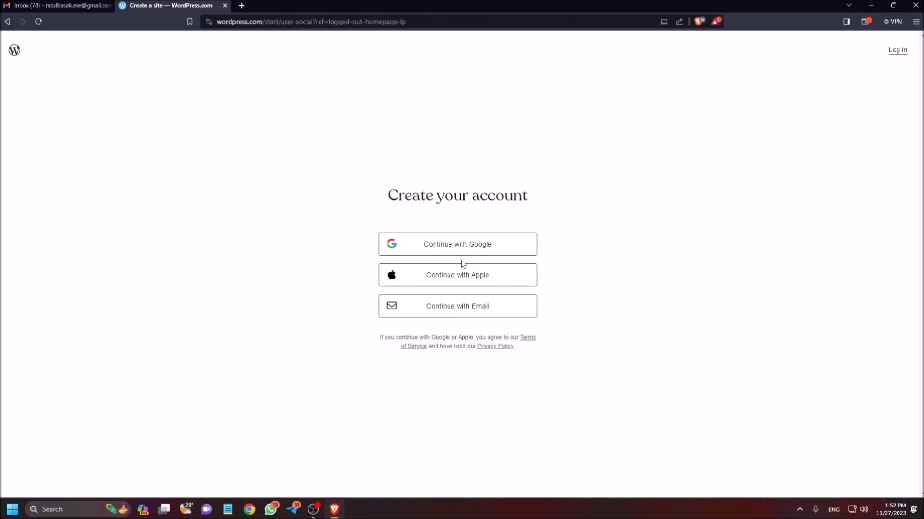
click(460, 254)
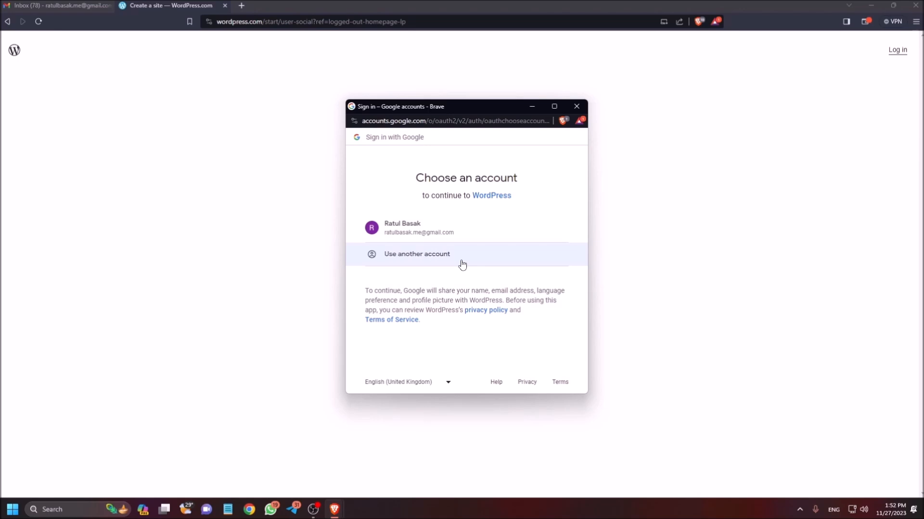
click(462, 265)
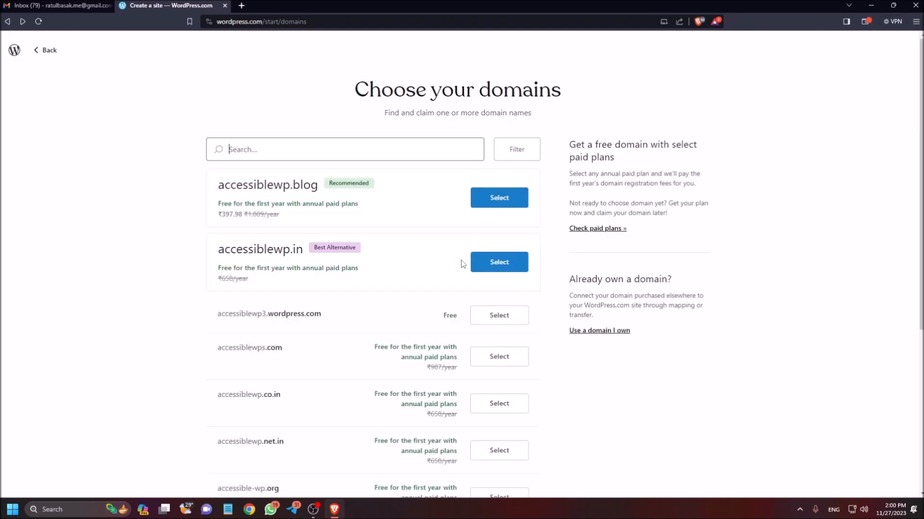
- Search the available domains for codingaccessibility
text(ac)
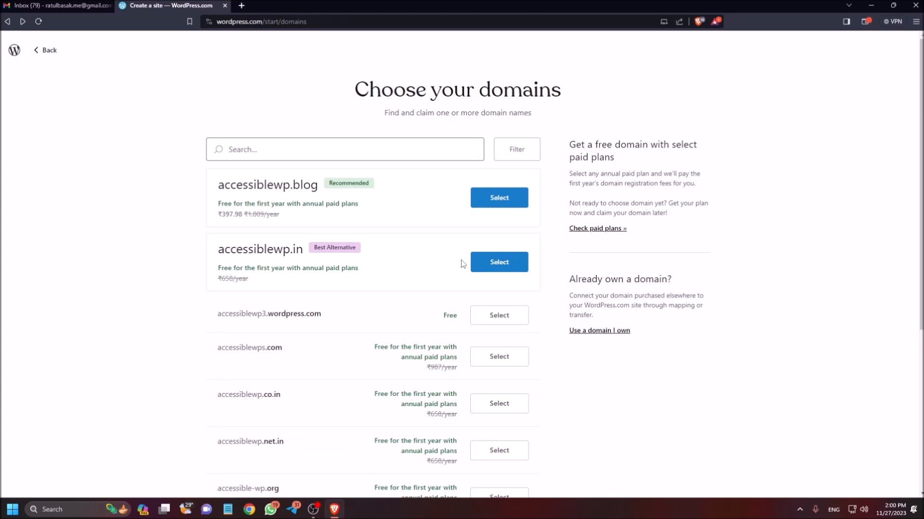
text(codinga)
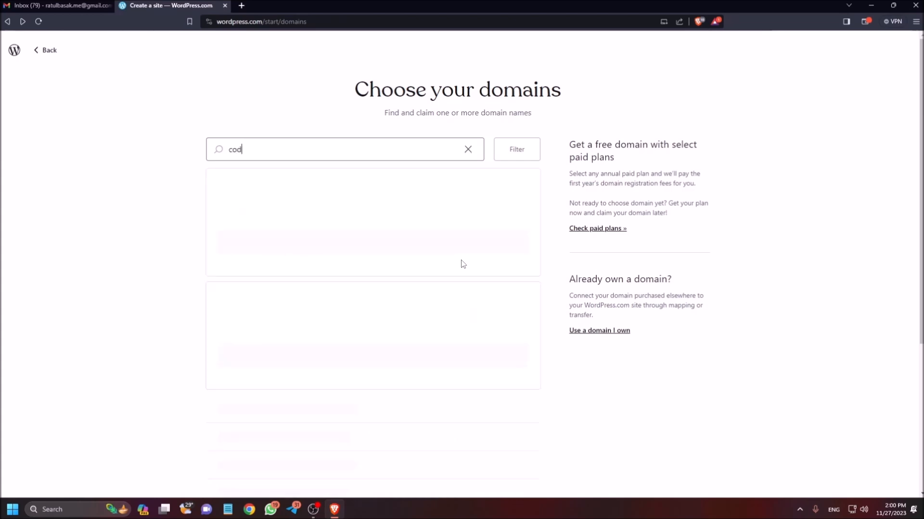
text(c)
key(BackSpace)
key(BackSpace)
text(accessibility)
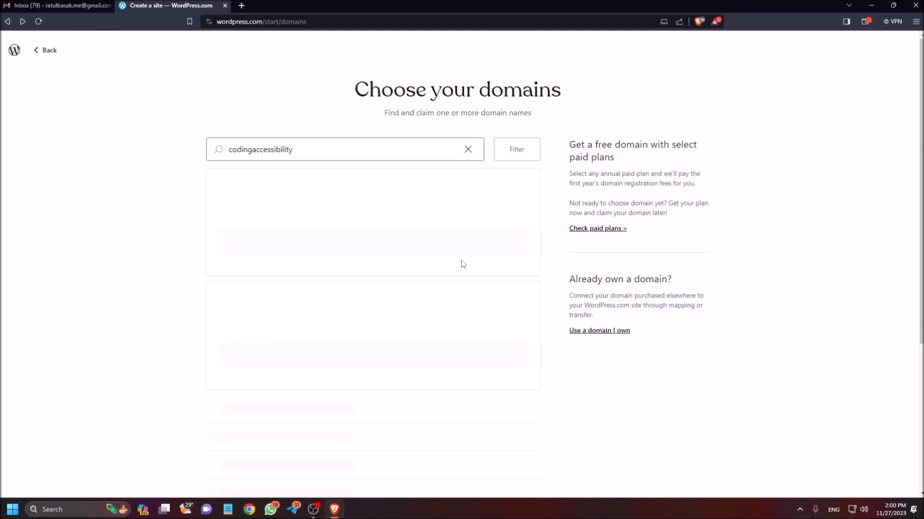
- Read through the domain search term letter by letter to check its spelling
key(Home)
key(Right)
key(Right)
key(Right)
key(Right)
key(Right)
key(Right)
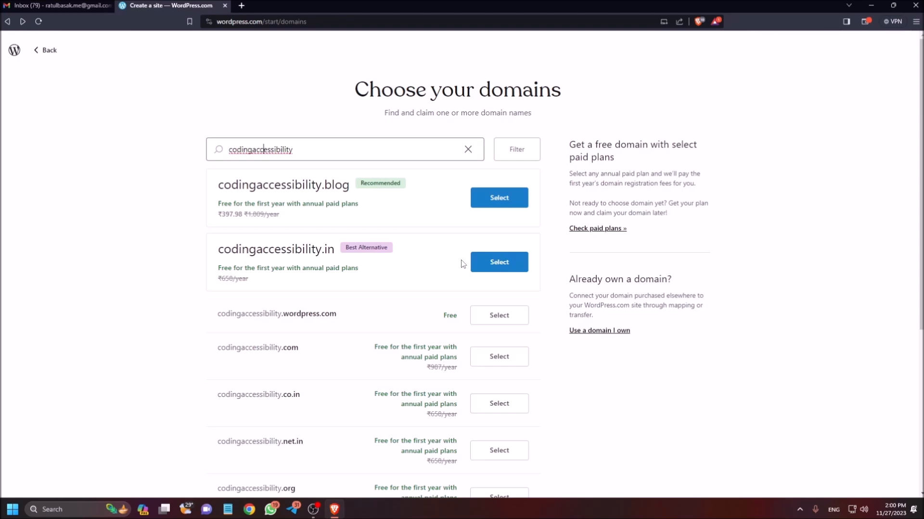
key(Right)
key(Right)
key(Right)
key(Right)
key(Right)
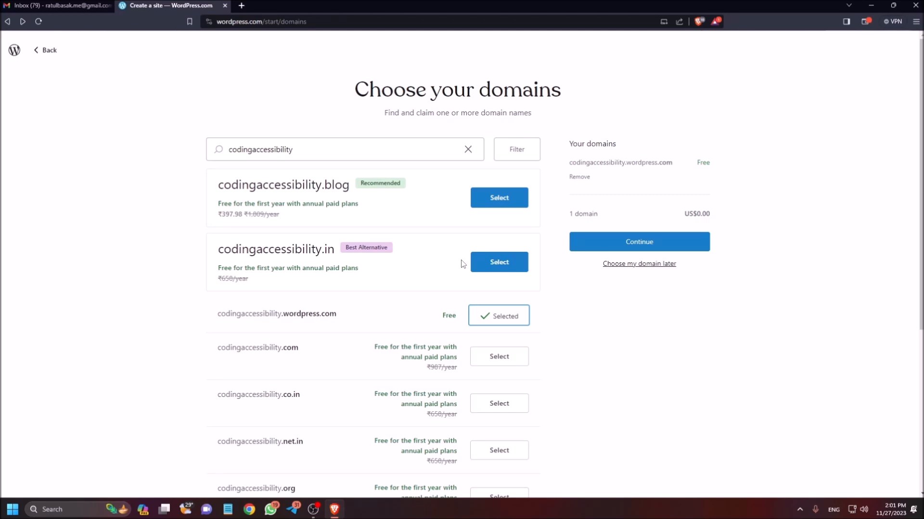
- Continue the site setup with the free domain codingaccessibility.wordpress.com
scroll(461, 264, down, 3)
scroll(460, 263, up, 3)
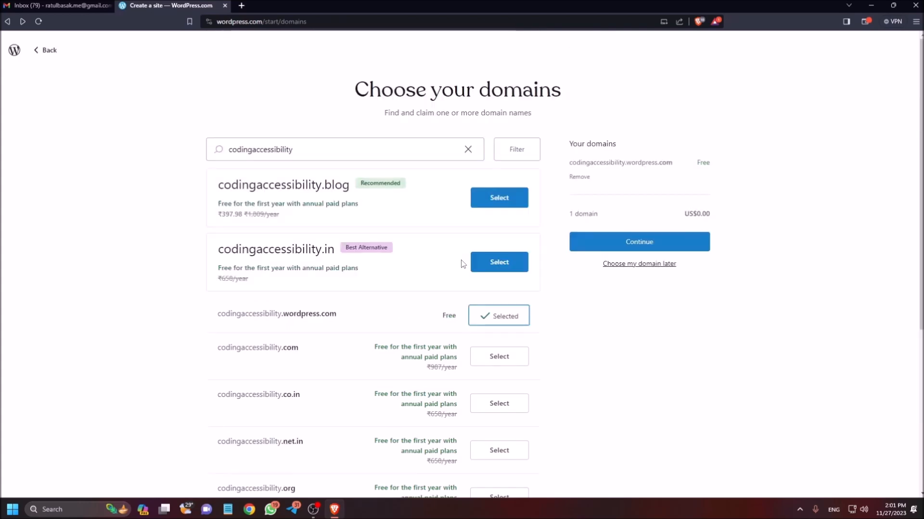
scroll(461, 263, down, 3)
scroll(462, 263, up, 3)
scroll(462, 264, down, 3)
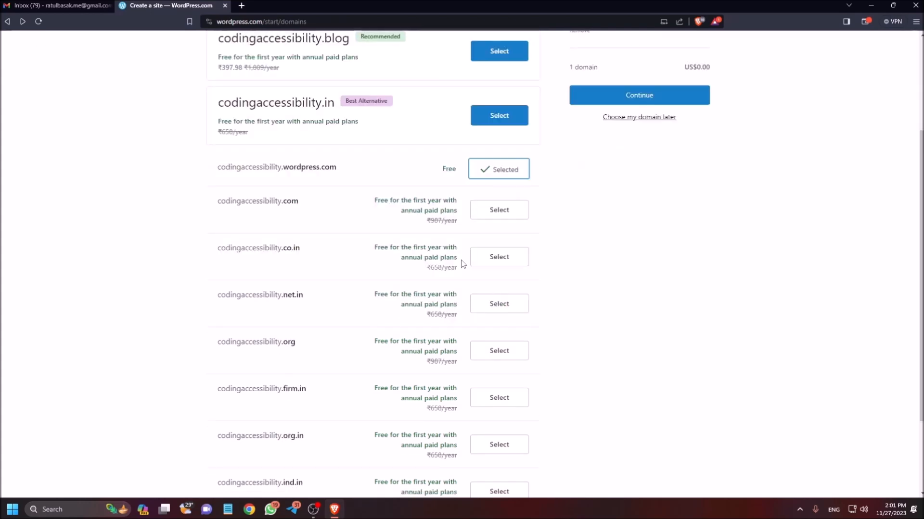
scroll(463, 264, up, 3)
scroll(463, 264, down, 3)
scroll(462, 264, up, 3)
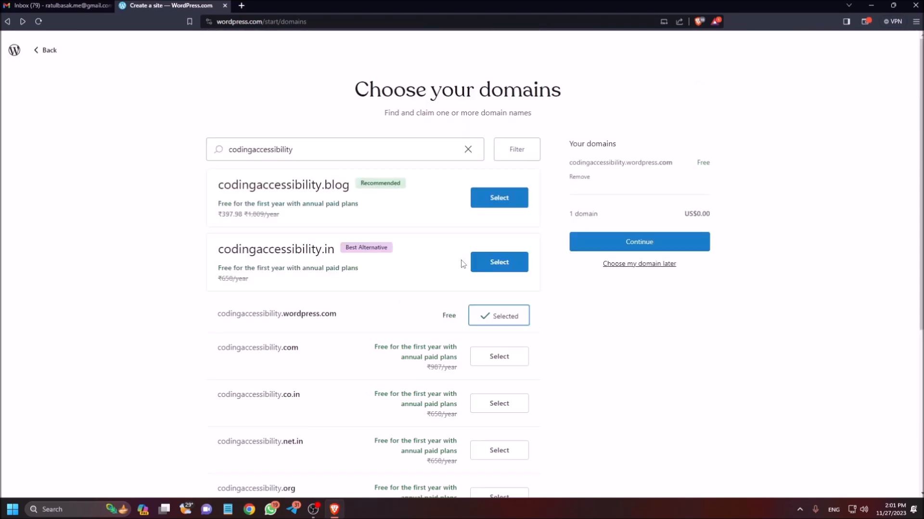
key(Return)
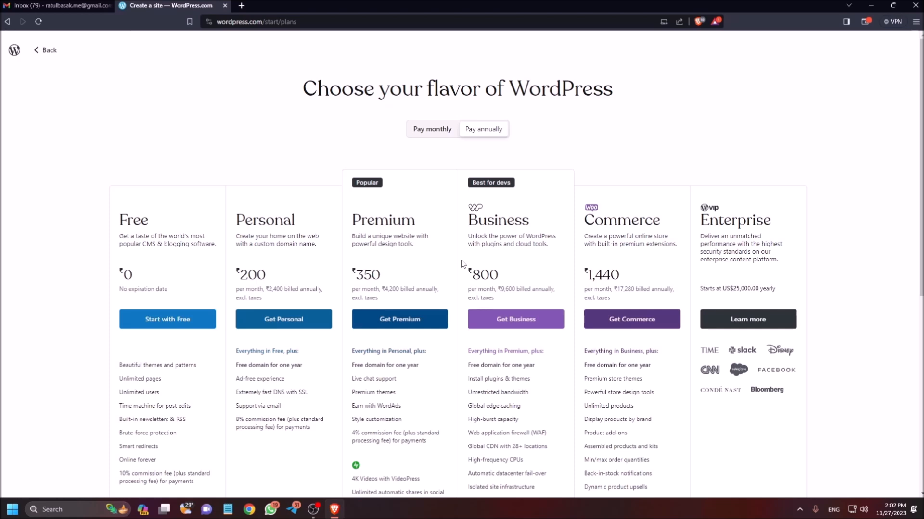
- Start with the Free plan and set Write & Publish as the website goal
scroll(461, 263, down, 7)
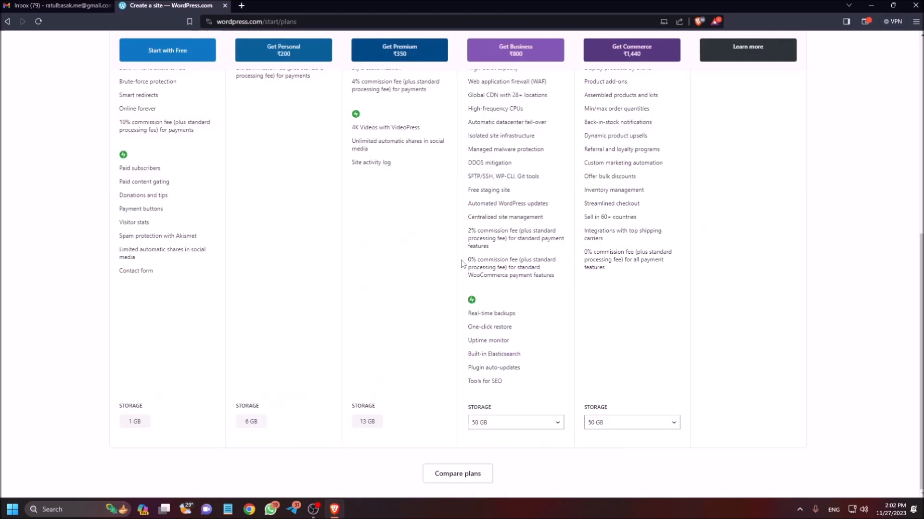
scroll(461, 264, up, 7)
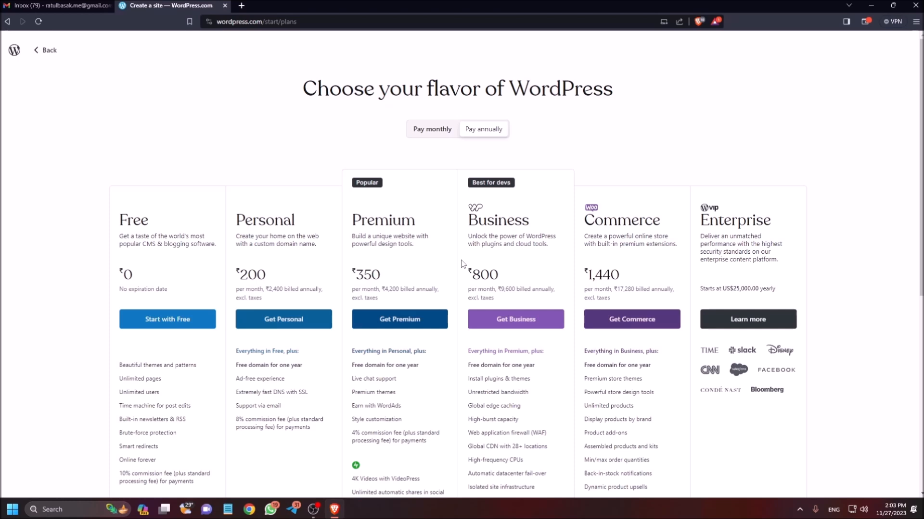
key(Tab)
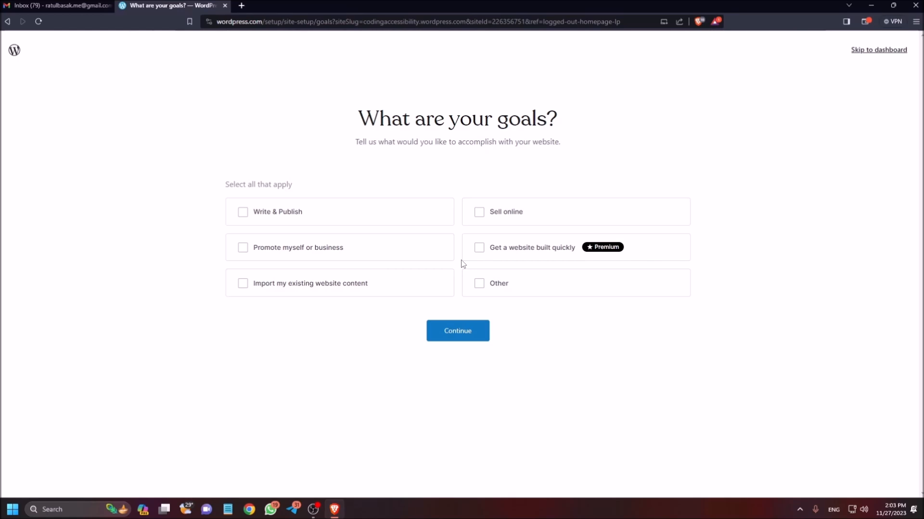
key(space)
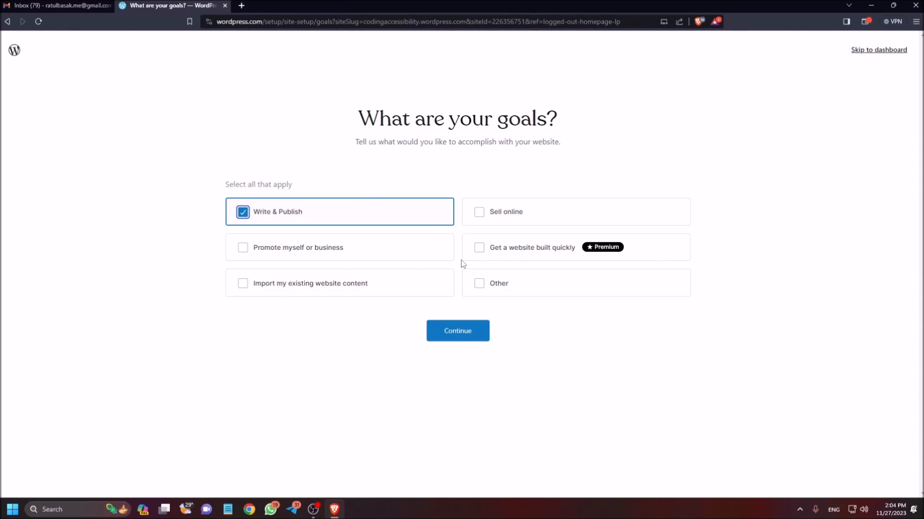
key(Return)
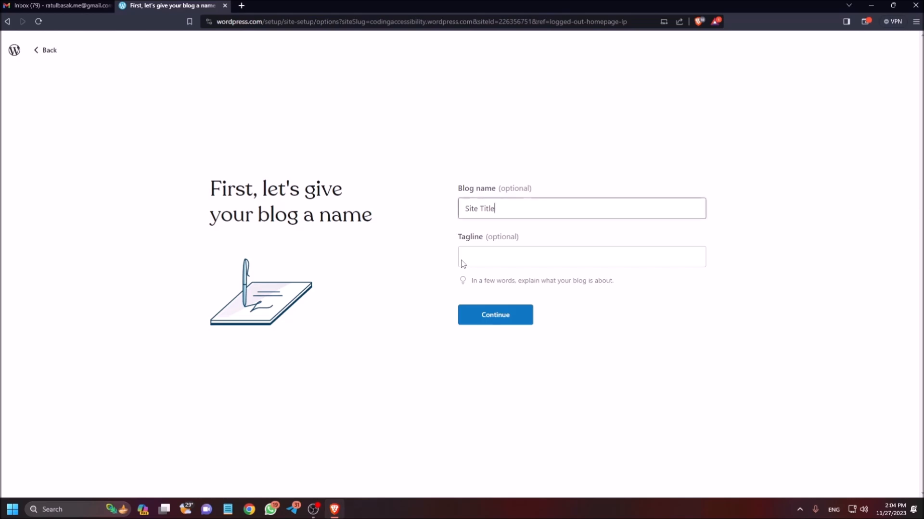
- Replace the placeholder blog name with Coding Accessibility
key(ctrl+a)
key(BackSpace)
text(Learn)
key(ctrl+a)
key(BackSpace)
text(Co)
key(BackSpace)
key(BackSpace)
text(Codi)
key(BackSpace)
key(BackSpace)
key(BackSpace)
key(BackSpace)
text(Coding Accessibility)
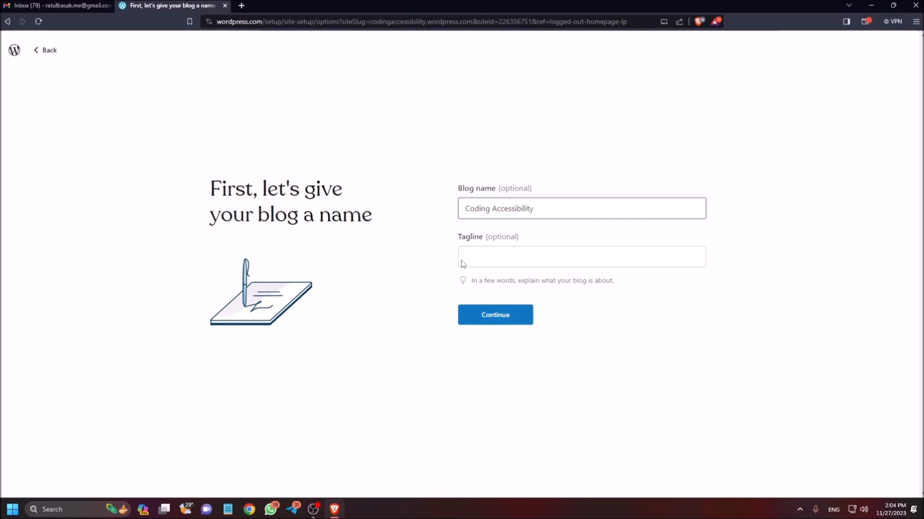
- Enter the tagline Learn Code with Accessibility and continue the site setup
click(463, 265)
text(Learn Co)
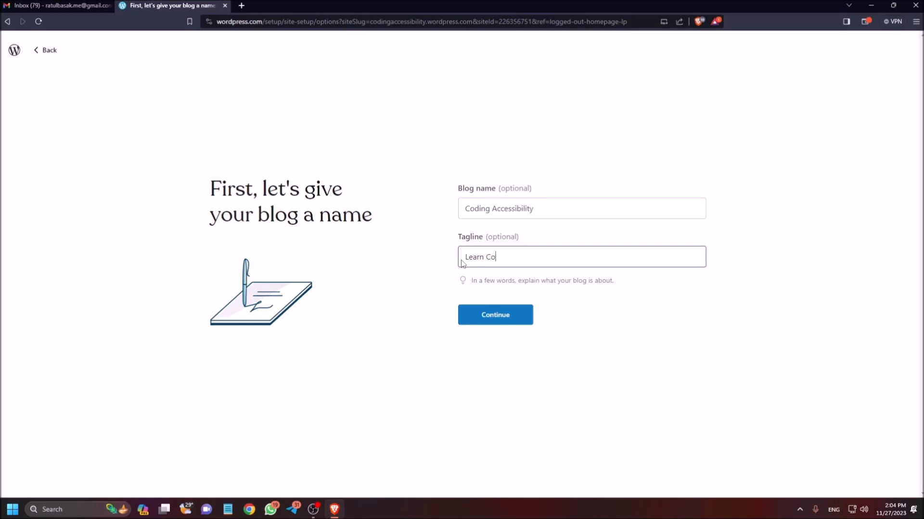
text(de Wit)
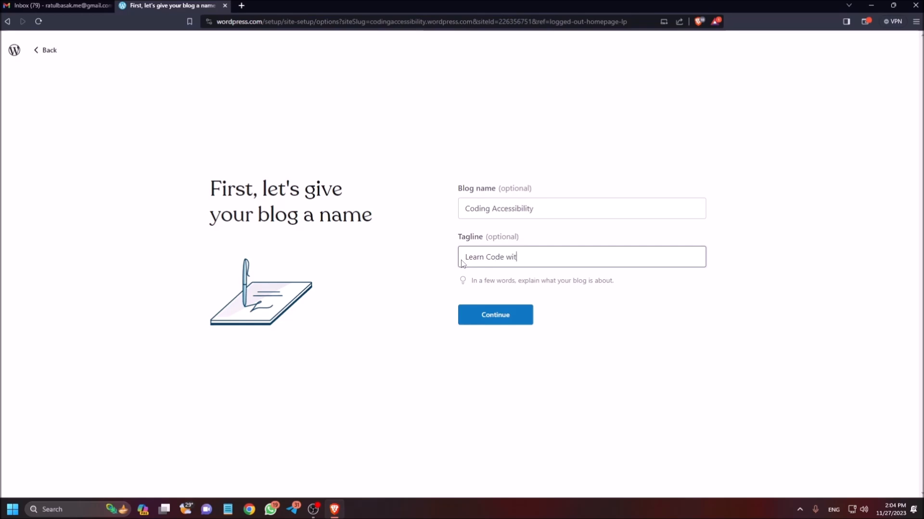
text(h Accessi)
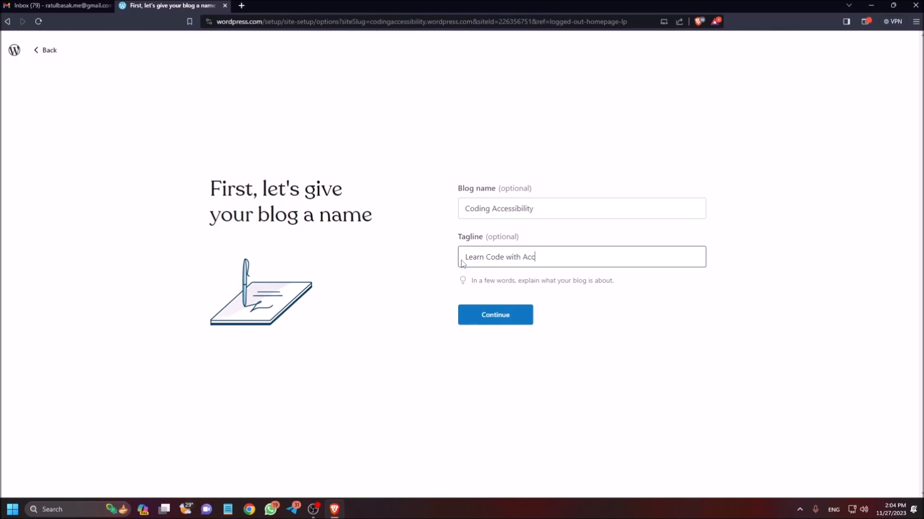
text(bility)
key(Return)
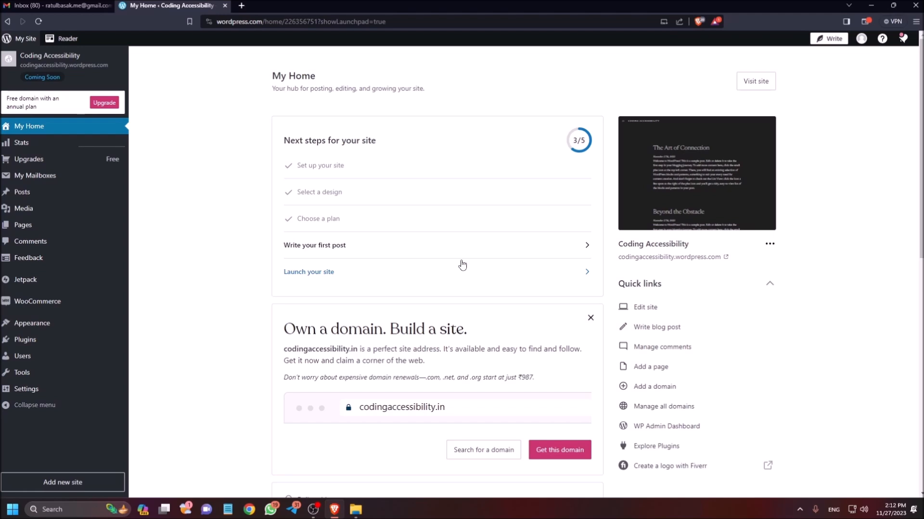
- View the new site at codingaccessibility.wordpress.com in a separate browser tab, and close that tab when finished
key(ctrl+t)
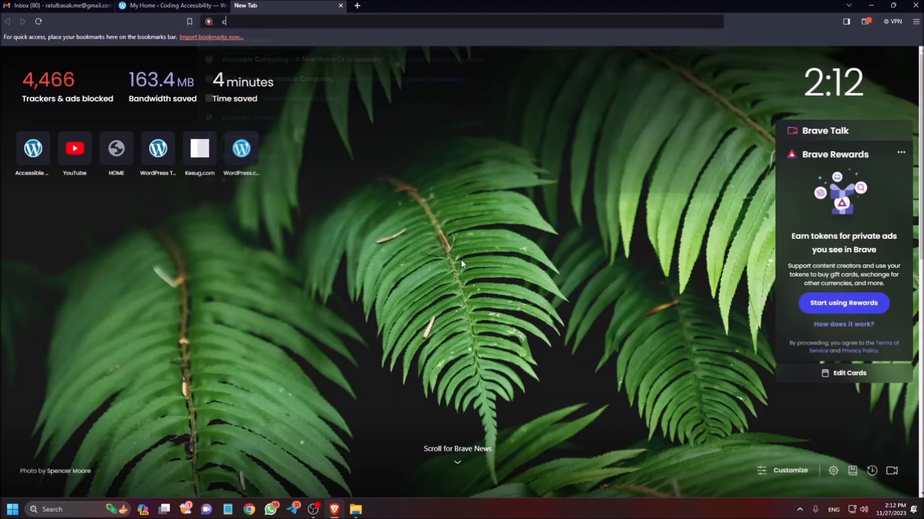
text(codingacc)
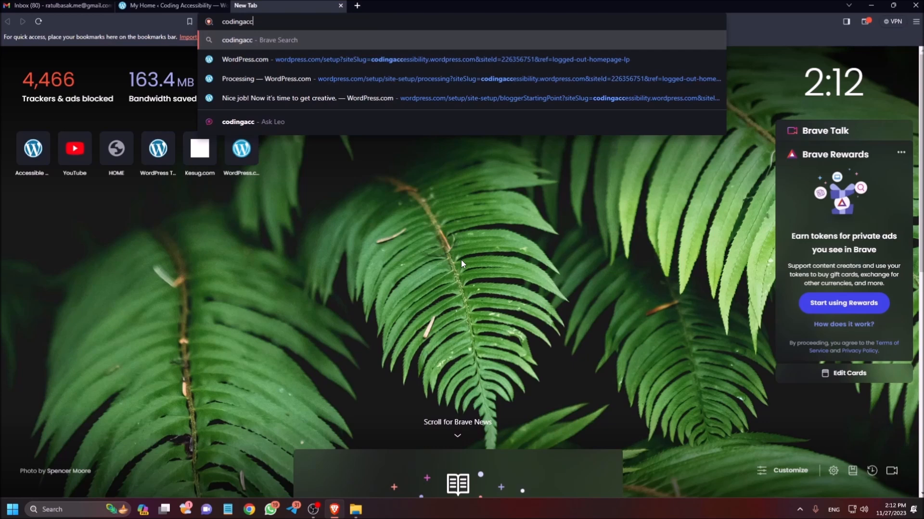
text(essibility.)
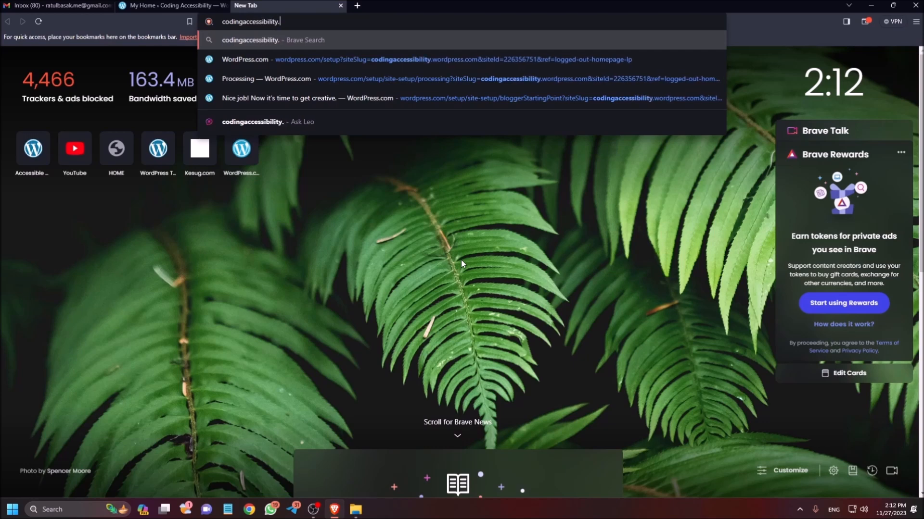
text(wordpress)
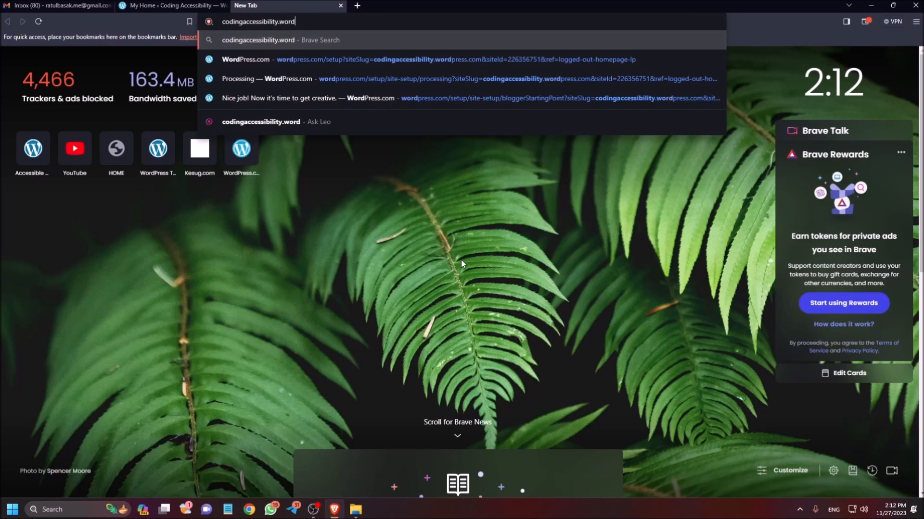
text(.com)
key(Return)
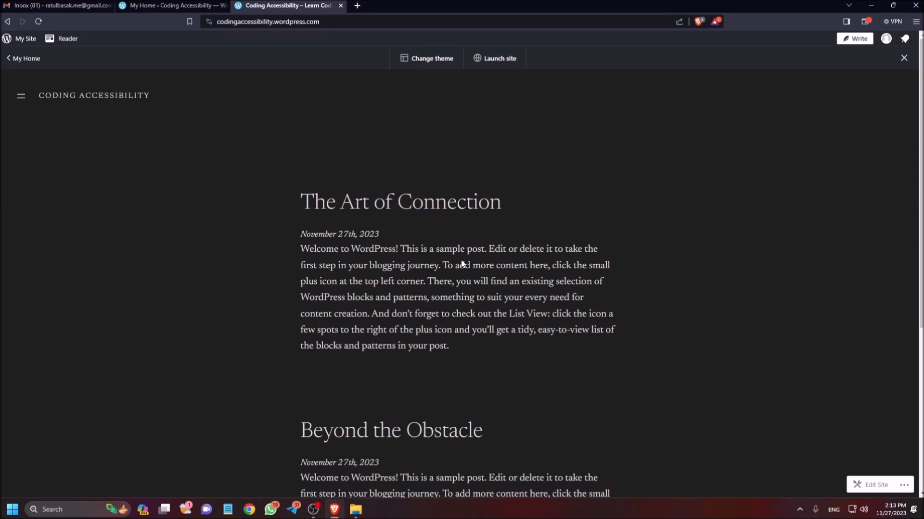
key(ctrl+w)
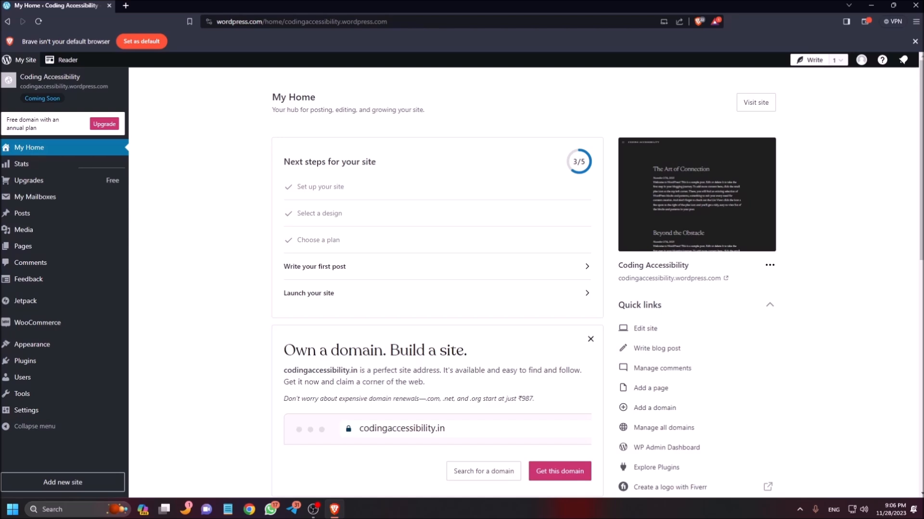
- Open the site's list of posts and start a new post
click(22, 213)
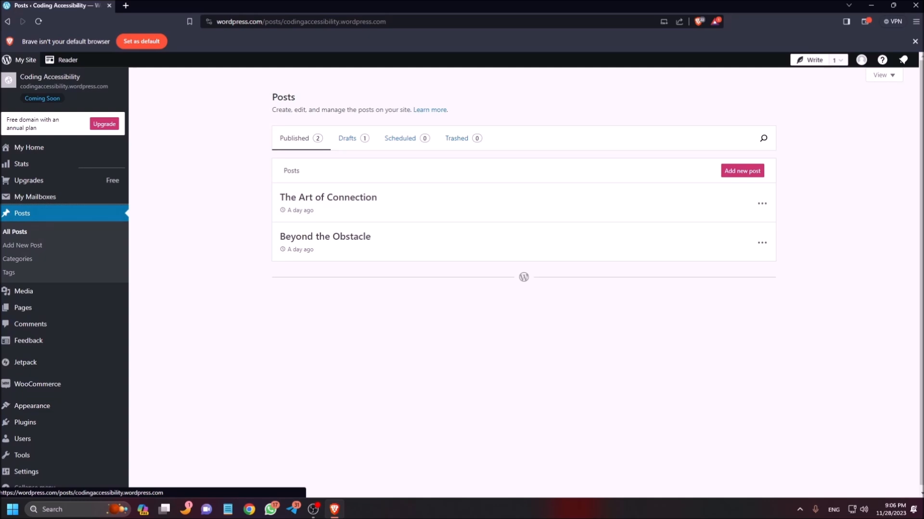
key(Tab)
key(Tab)
key(Return)
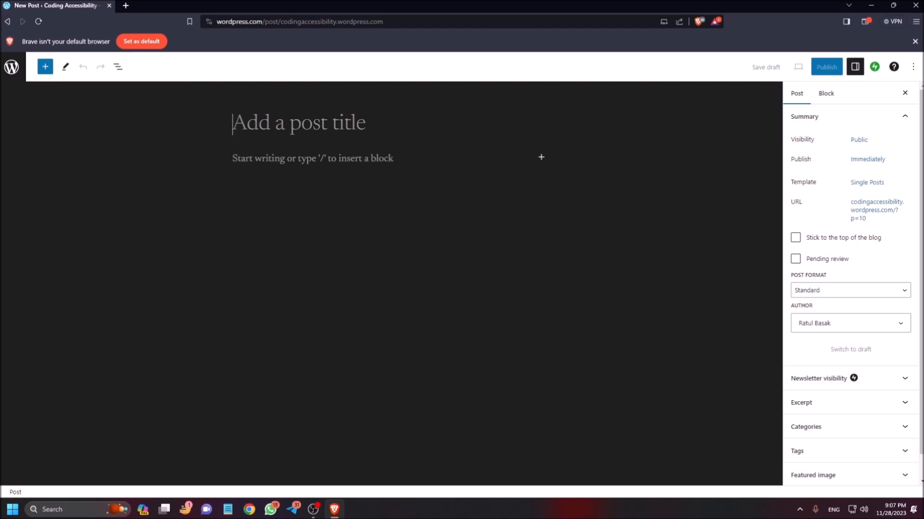
- Title the new post 10 Programming Languages you should learn in 2024
text(10)
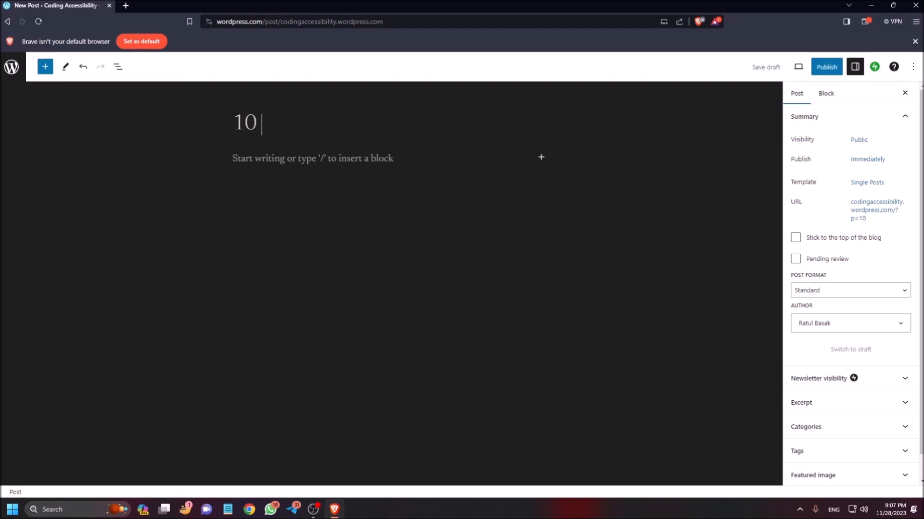
text( Programming Lanuga)
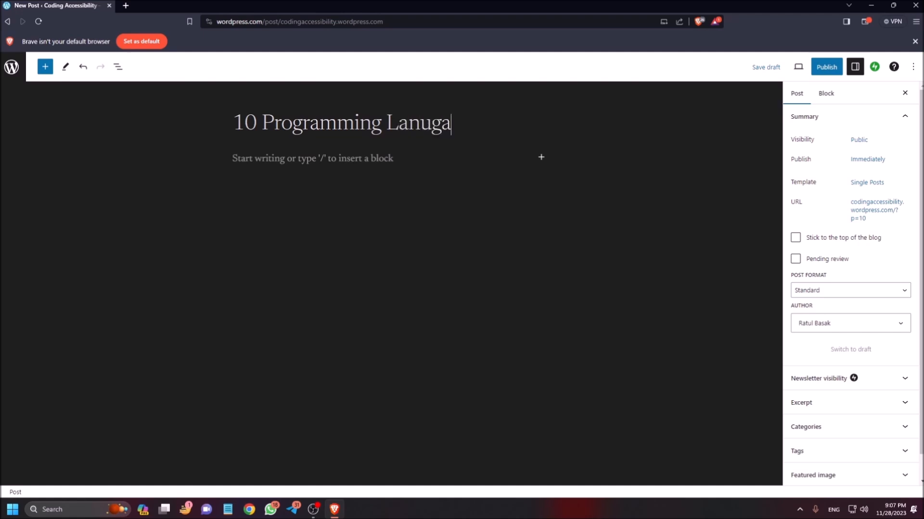
key(BackSpace)
key(BackSpace)
key(BackSpace)
key(BackSpace)
key(BackSpace)
key(BackSpace)
text(Languages you should learn in 2024)
- Change the number at the start of the post title to 5
key(Home)
key(Right)
key(Up)
key(Right)
key(BackSpace)
key(BackSpace)
text(5)
key(Left)
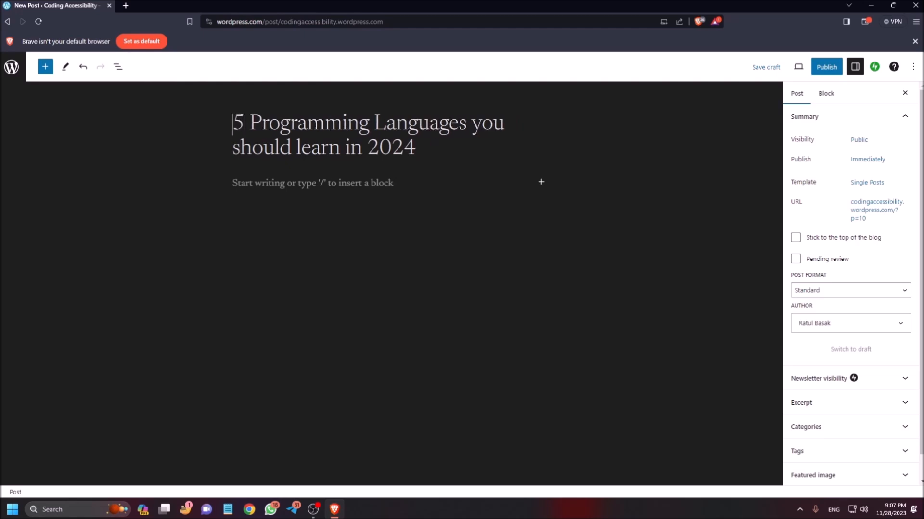
- Insert a Heading block below the post title in place of the empty paragraph
key(Down)
key(Right)
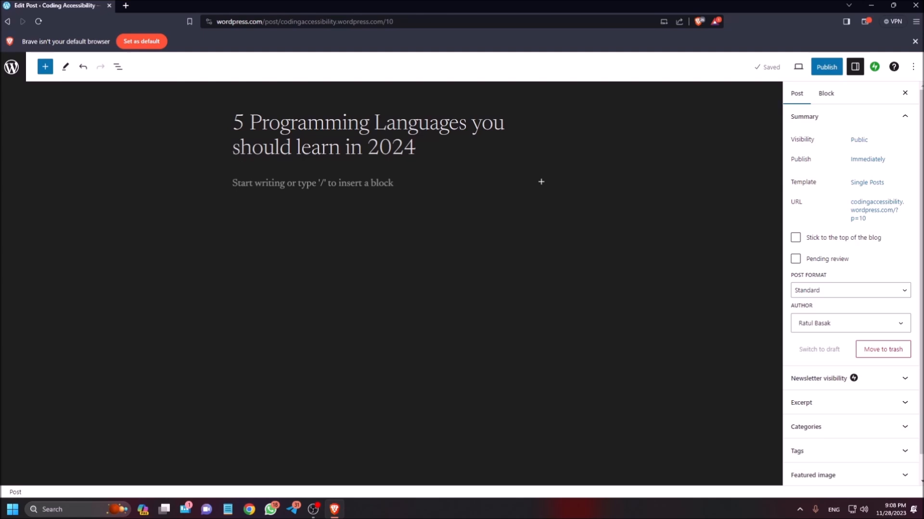
click(240, 183)
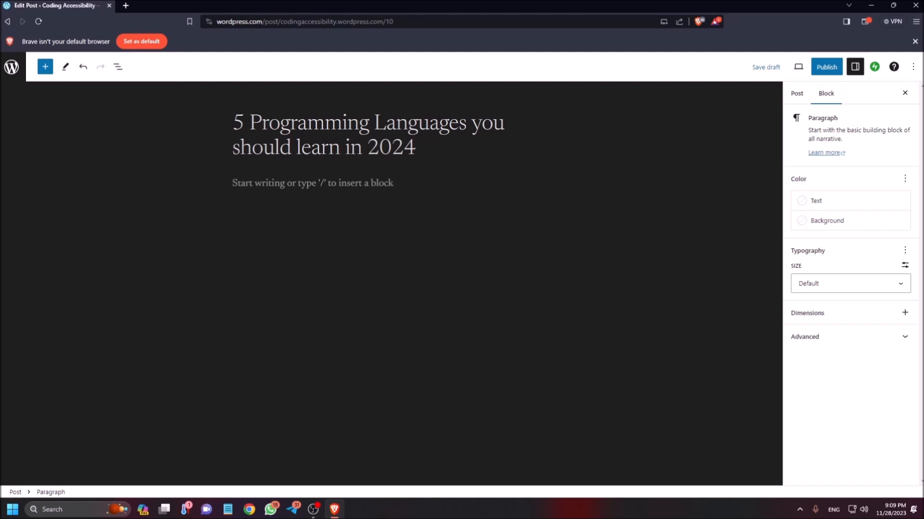
click(45, 67)
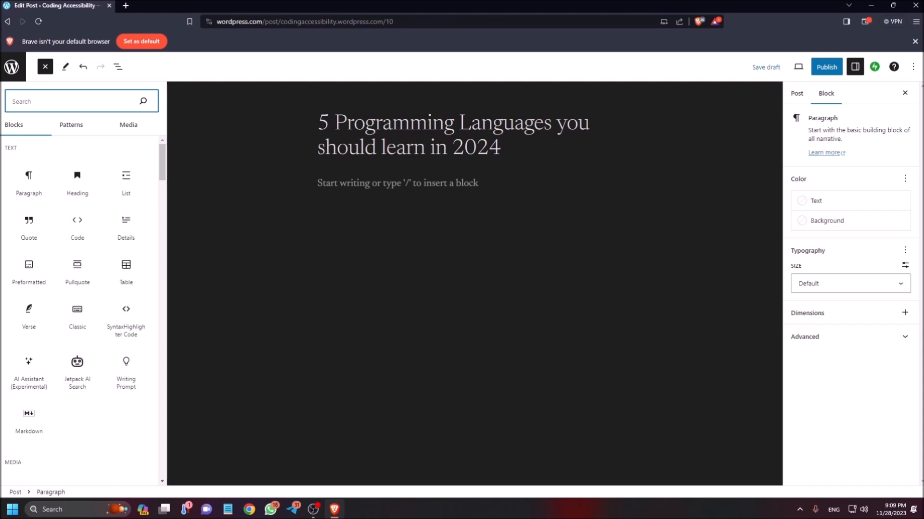
key(Tab)
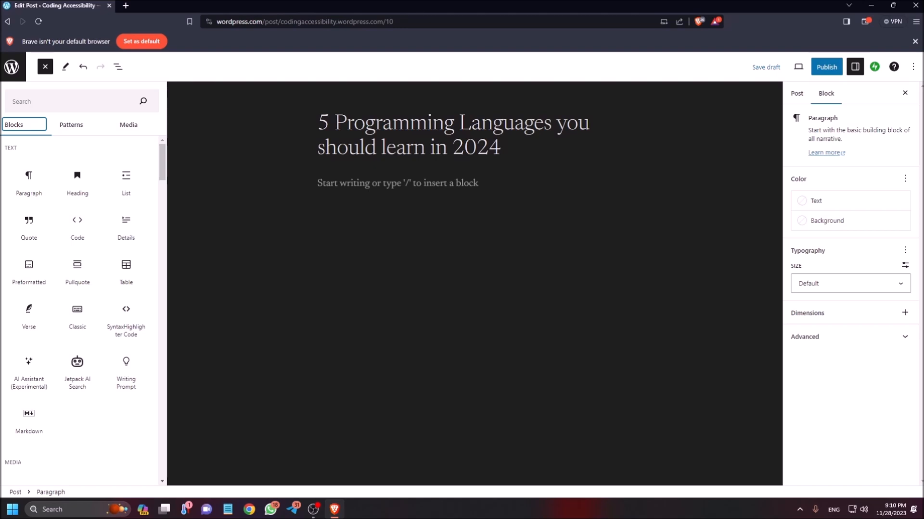
key(Tab)
key(Tab)
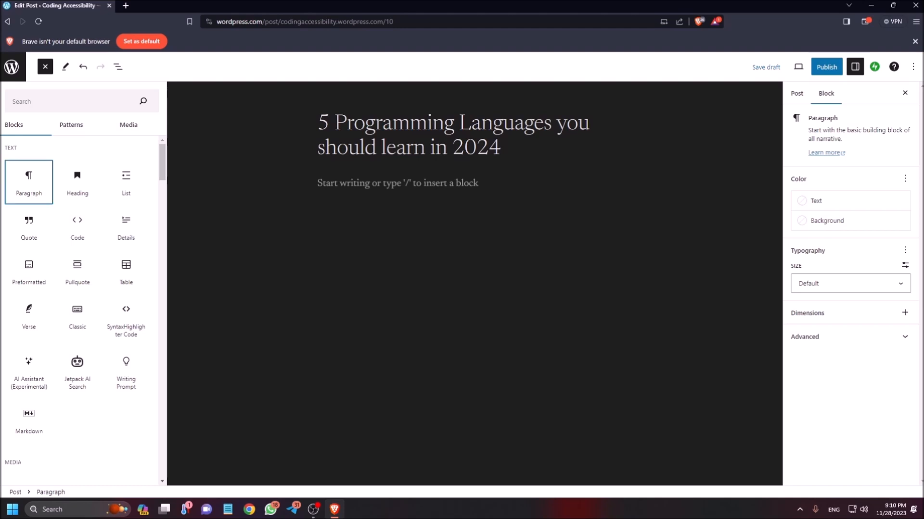
key(Right)
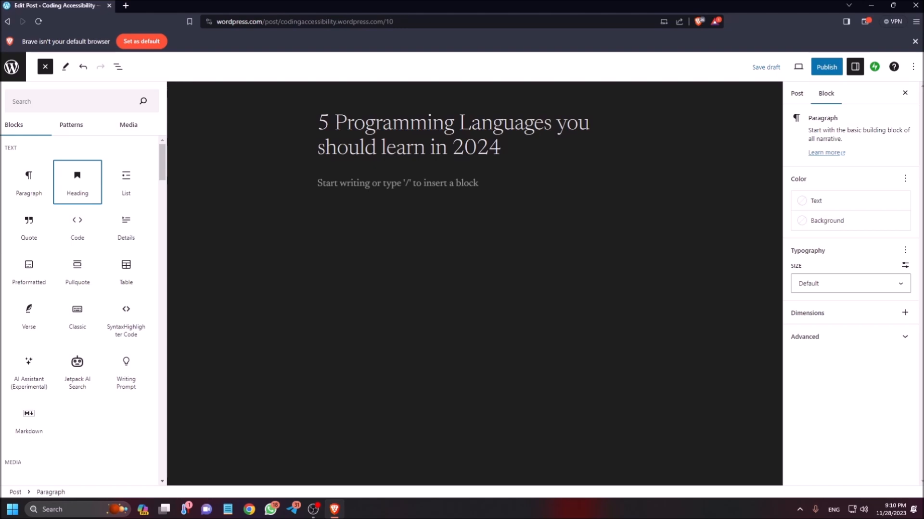
key(Return)
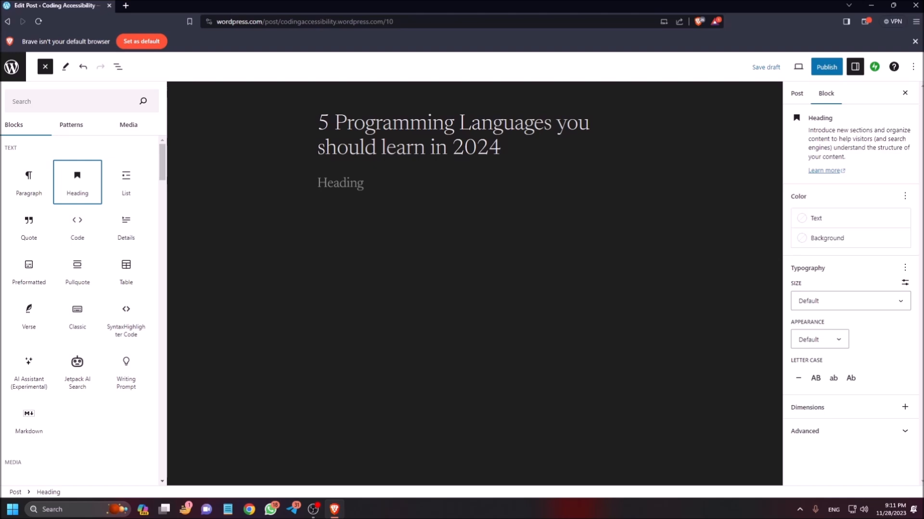
key(Escape)
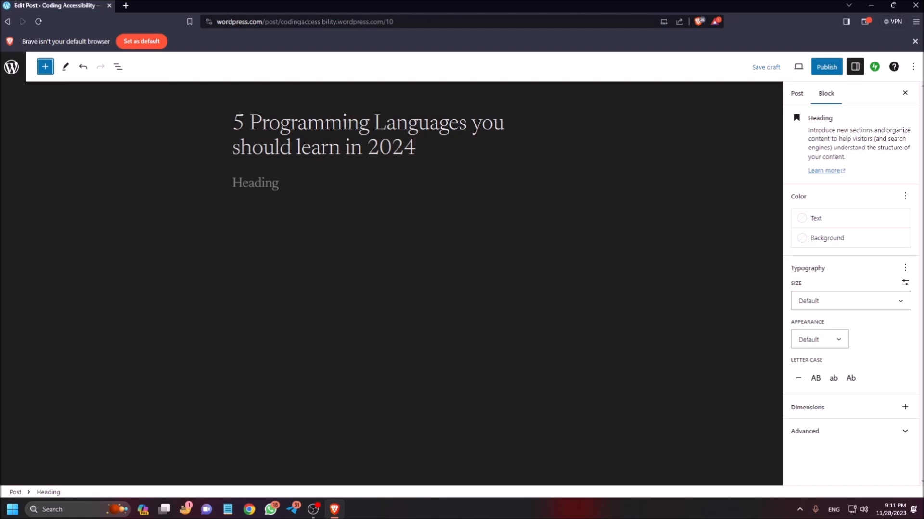
key(Tab)
key(Tab)
key(Tab)
key(Tab)
key(Tab)
key(Tab)
key(Tab)
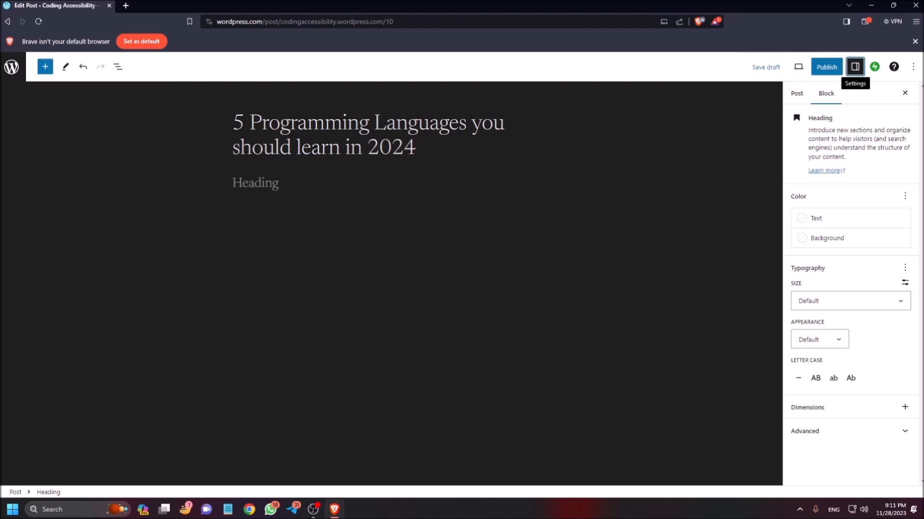
key(Tab)
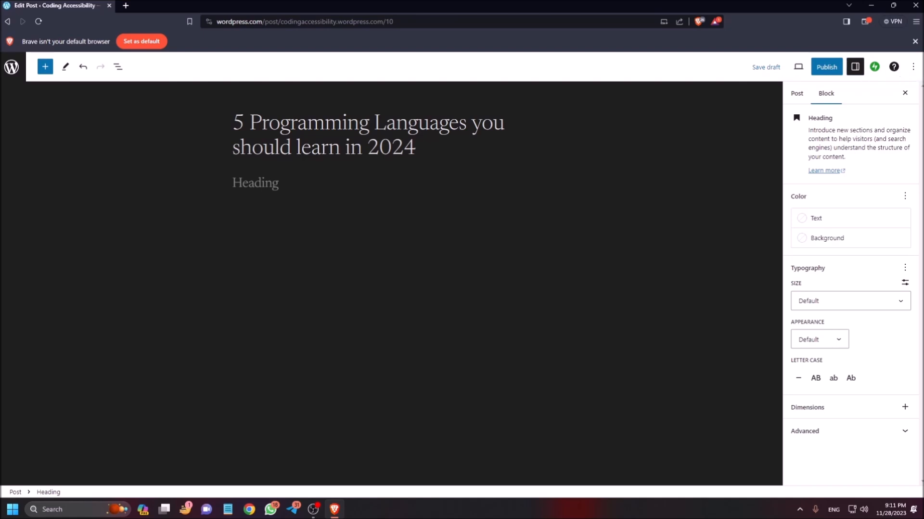
key(Tab)
key(shift+Tab)
key(shift+Tab)
key(shift+Tab)
- Enter Introduction as the text of the empty heading below the post title
click(541, 209)
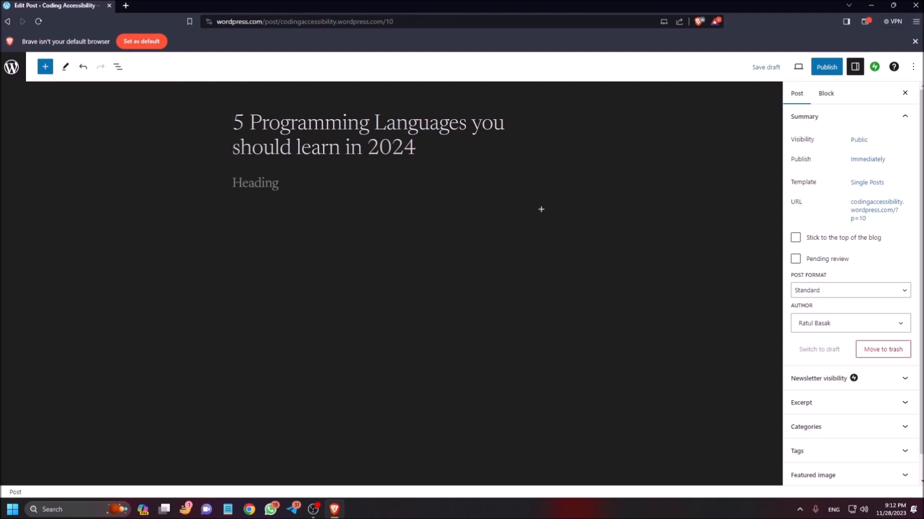
key(End)
key(Down)
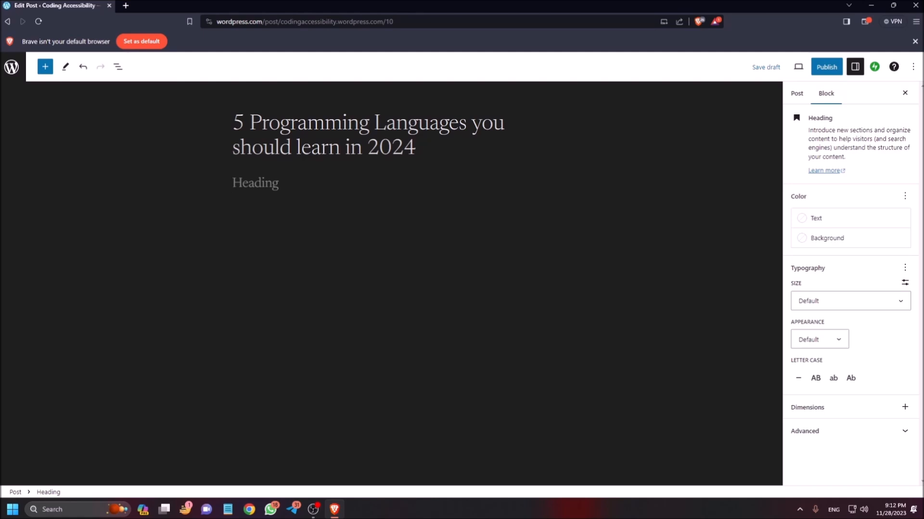
text(Introduction)
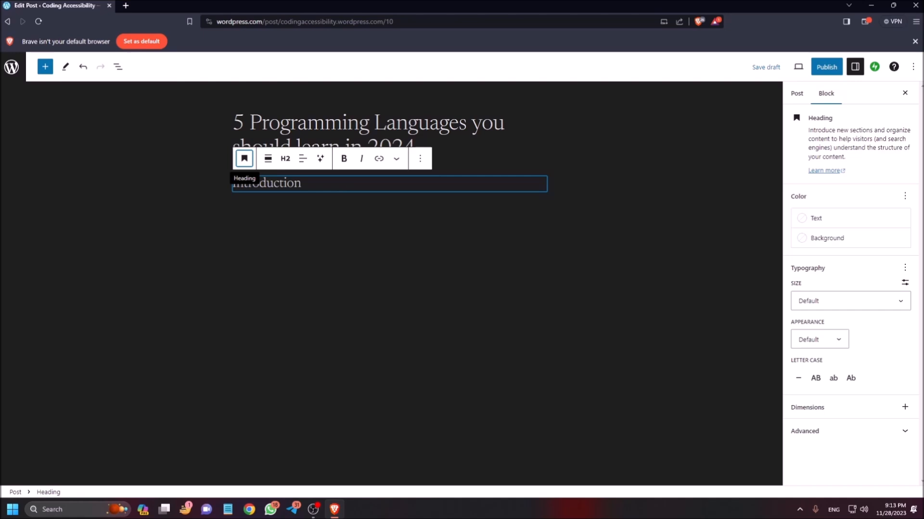
- Change the level of the Introduction heading to H1
key(Right)
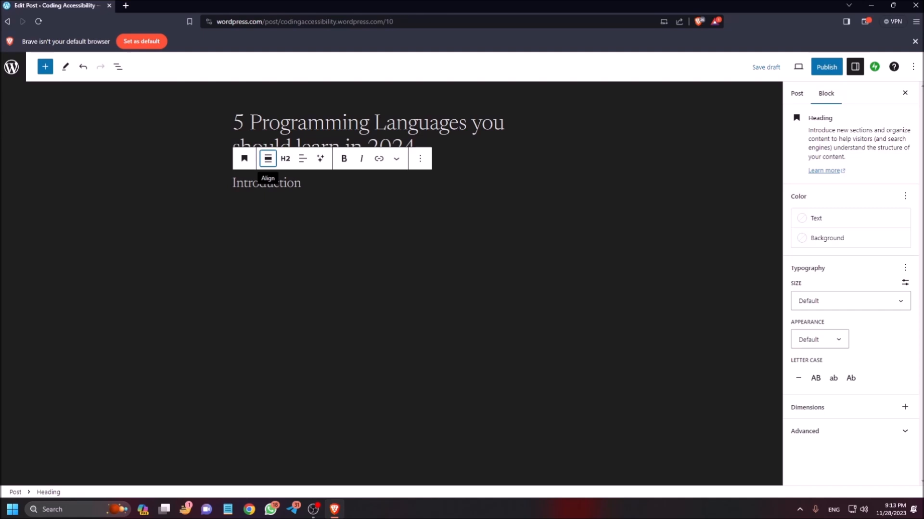
key(Right)
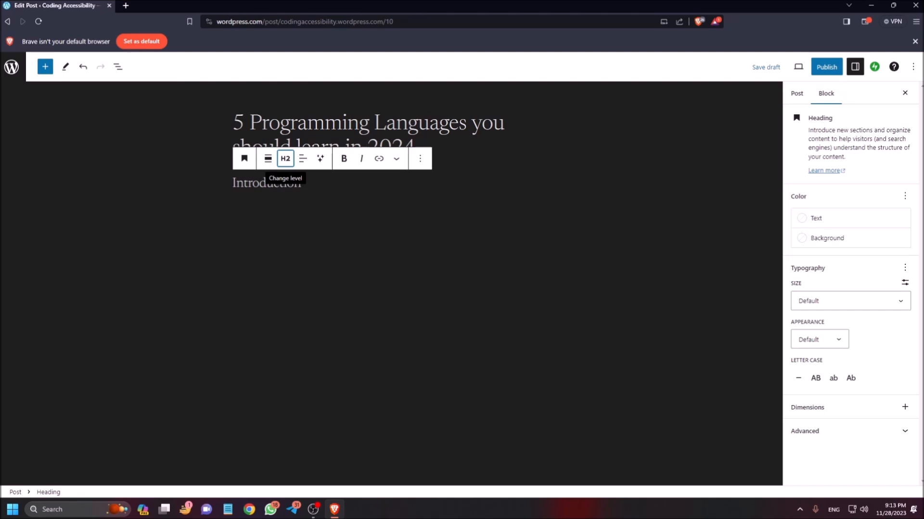
key(Return)
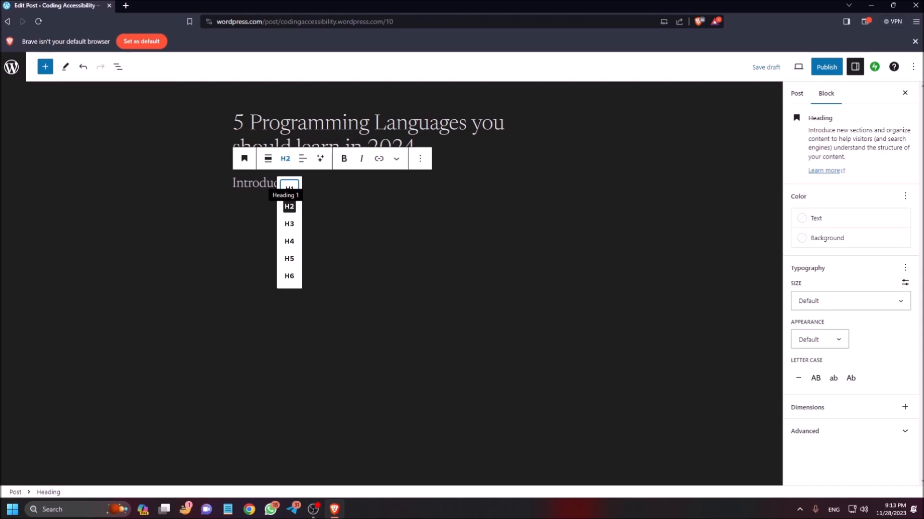
key(Down)
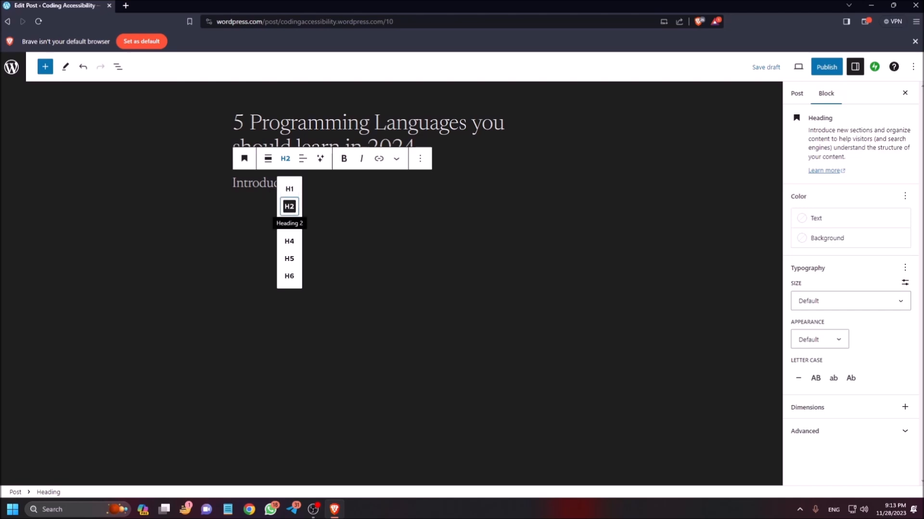
key(Down)
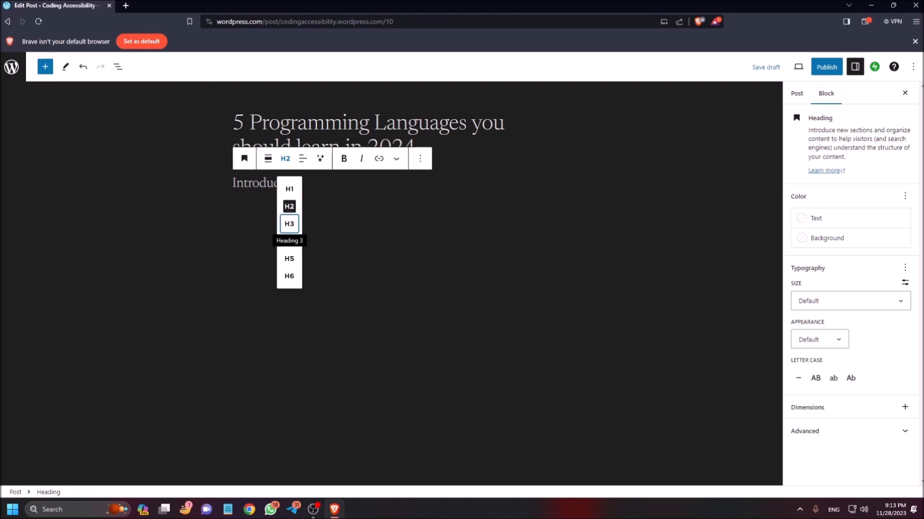
key(Up)
key(Up)
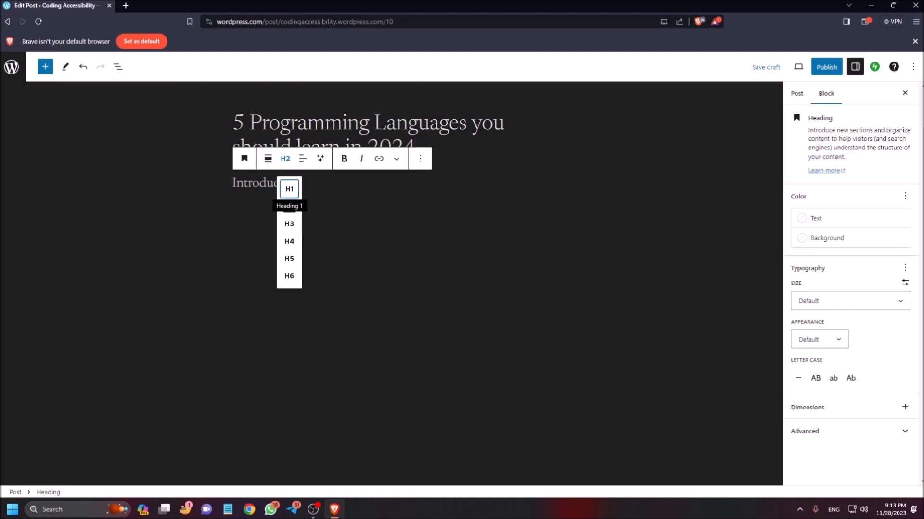
key(Return)
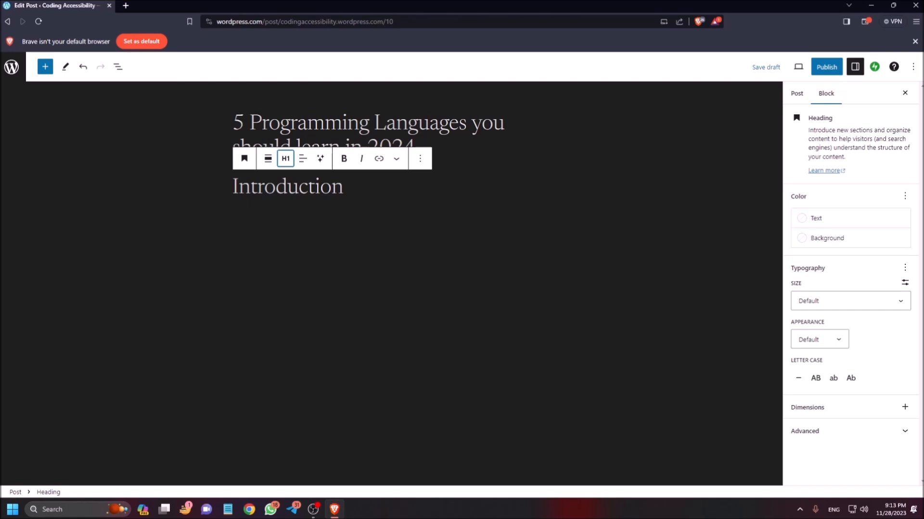
- Align the text of the Introduction heading to the center
key(Right)
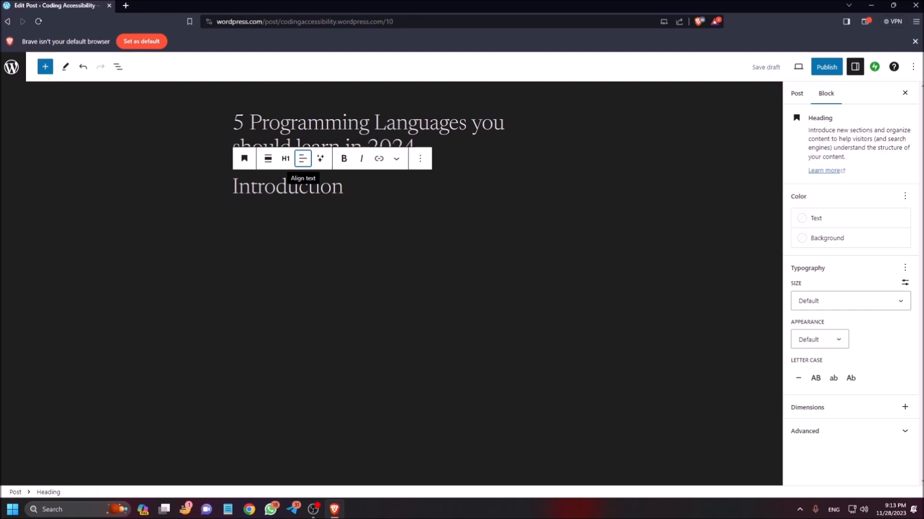
key(Return)
key(Down)
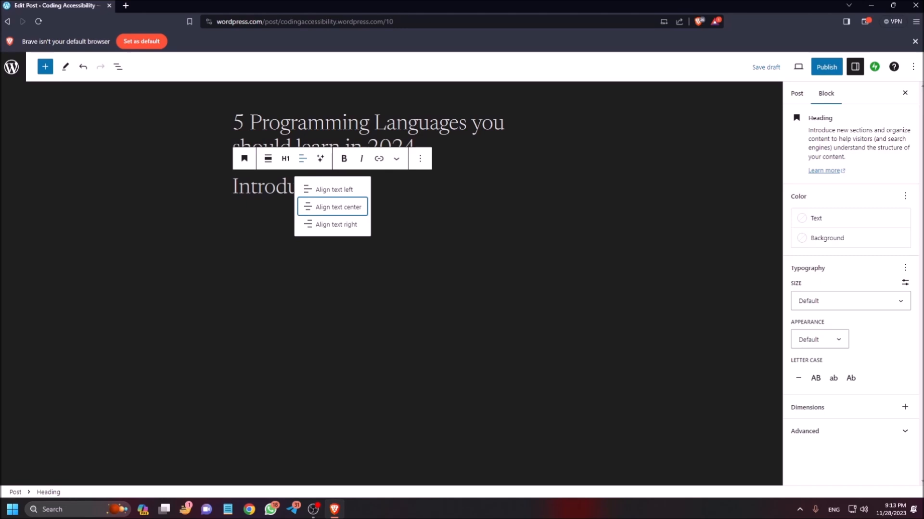
key(Down)
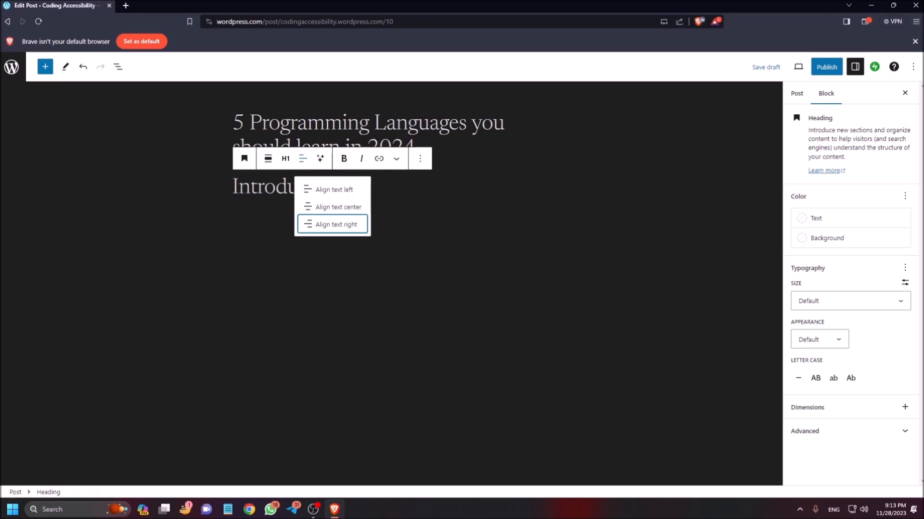
key(Up)
key(Return)
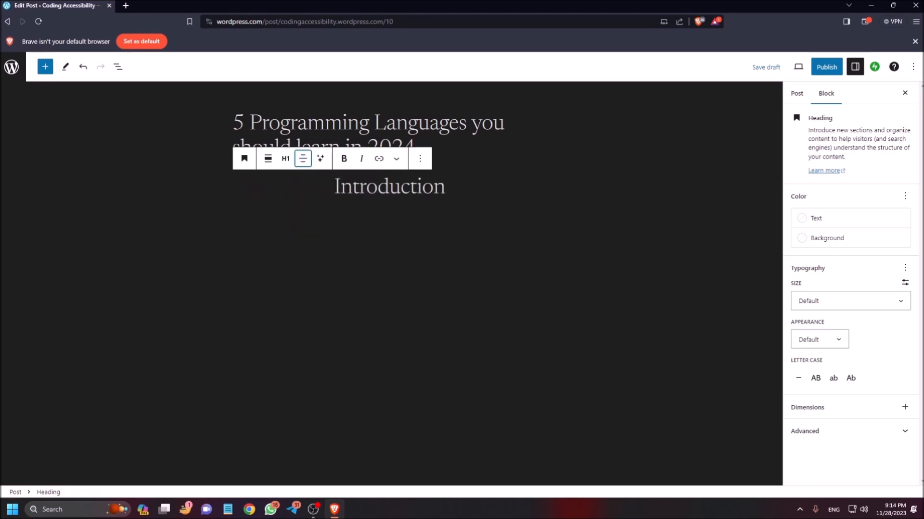
- Examine the other formatting options for the Introduction heading, including AI Assistant, bold, link and the additional inline formats
key(Right)
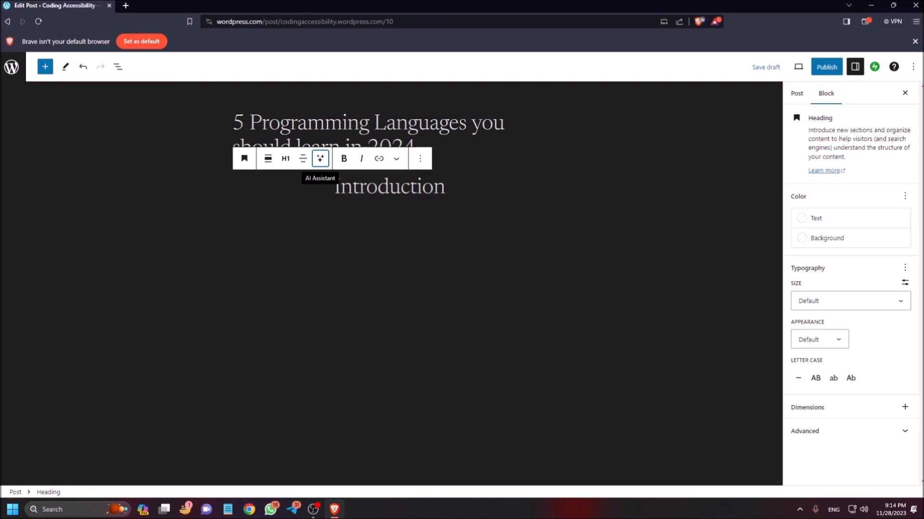
key(Tab)
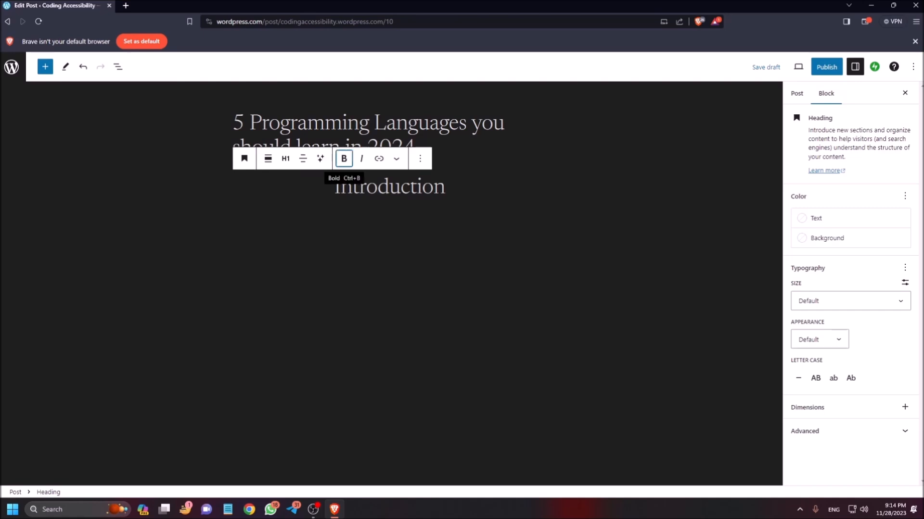
key(Tab)
key(Tab)
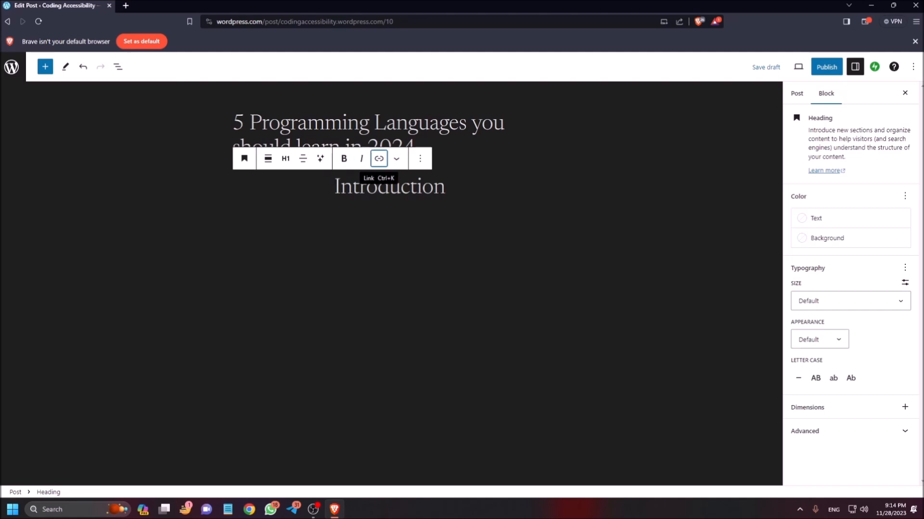
key(Tab)
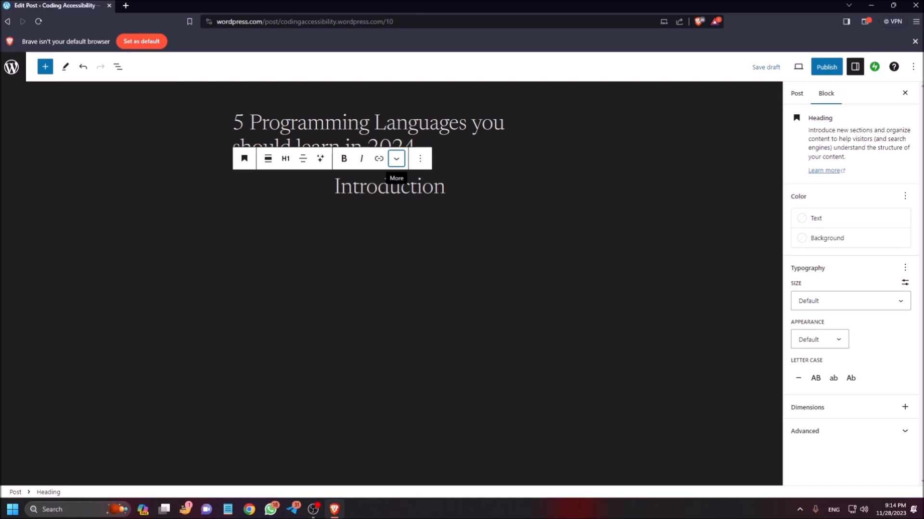
key(Return)
key(Down)
key(Down)
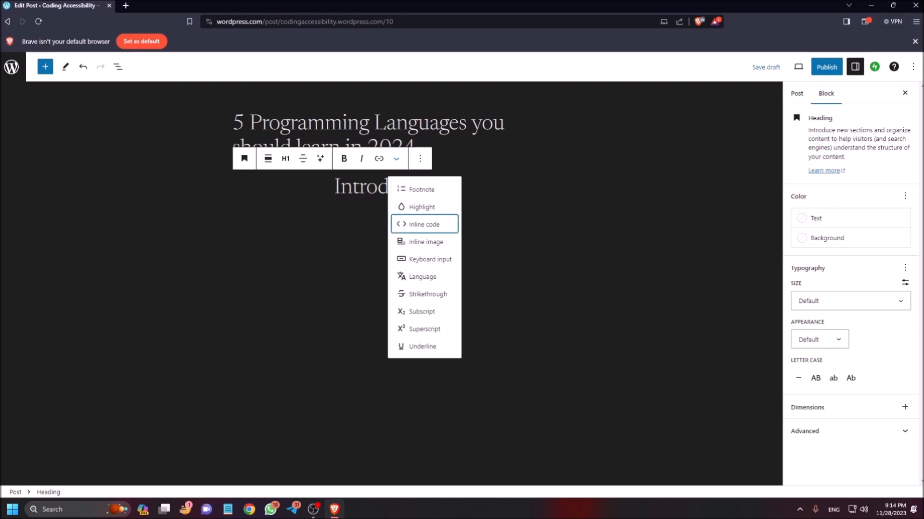
key(Down)
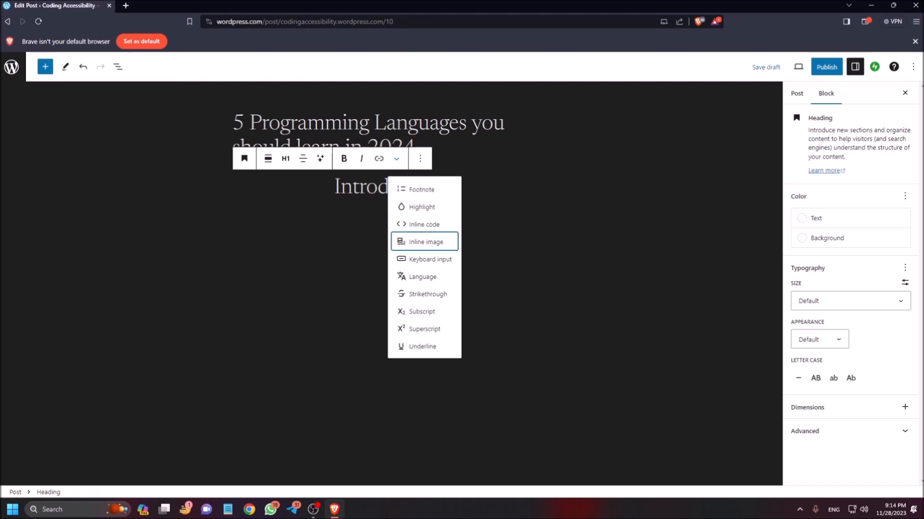
key(Escape)
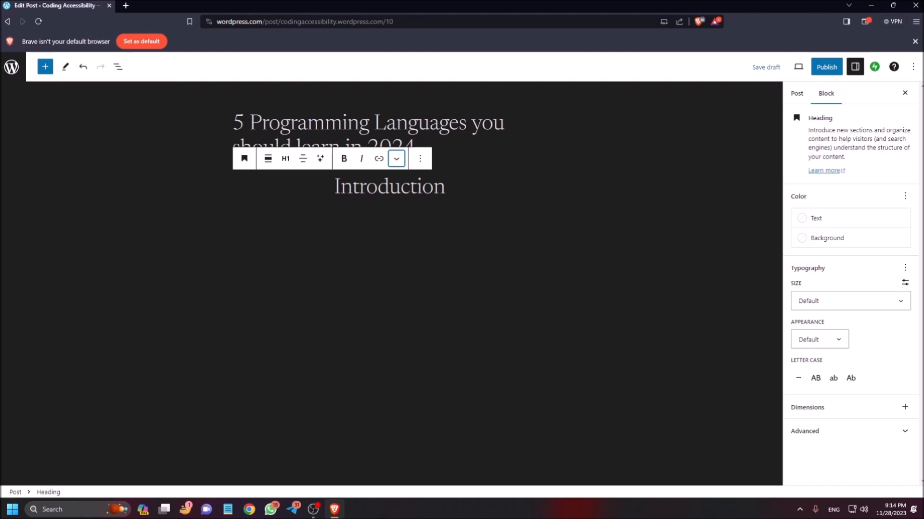
- Add a paragraph reading "Hi all," below the Introduction heading and start another empty paragraph after it
key(ctrl+s)
key(Escape)
key(shift+Tab)
key(Tab)
click(244, 124)
key(Down)
key(Down)
key(End)
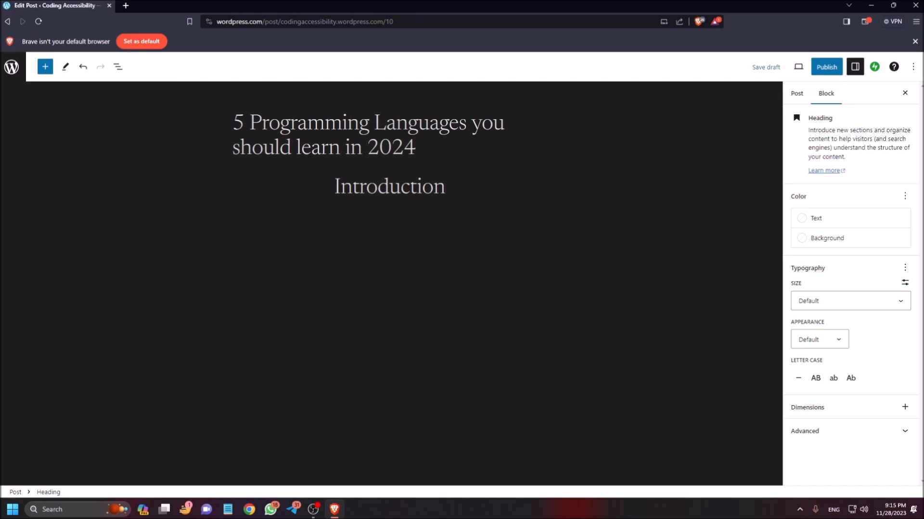
key(Return)
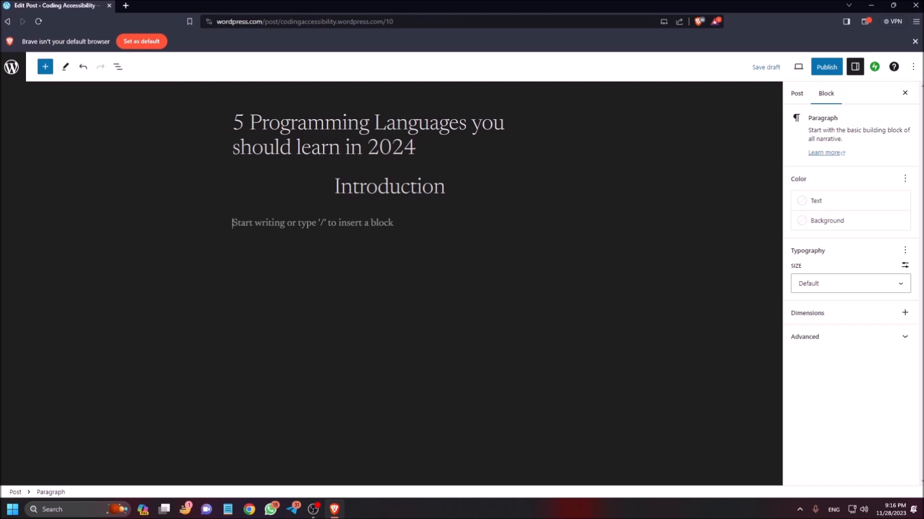
text(Hi all,)
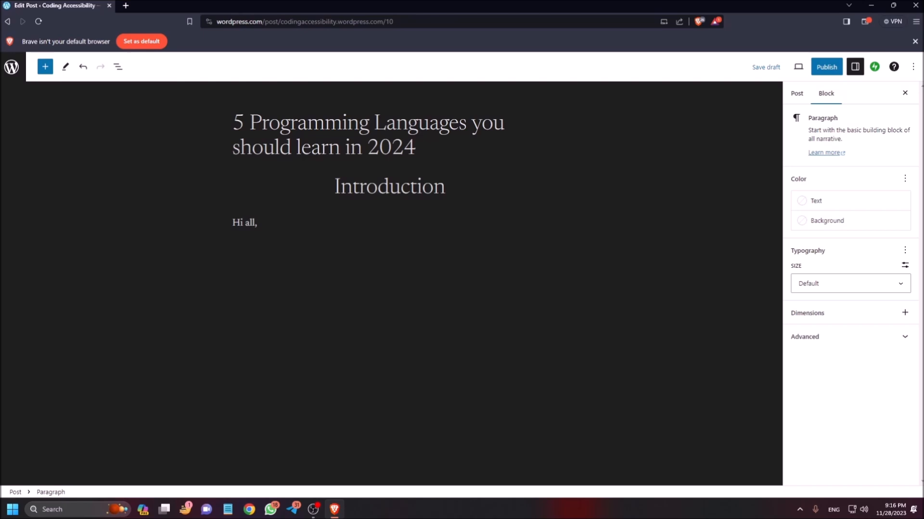
key(Return)
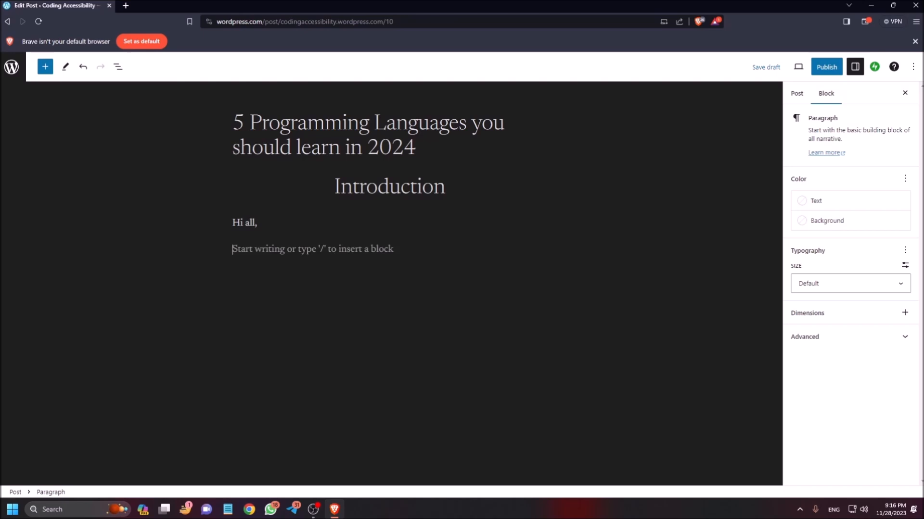
- Change the greeting below the Introduction heading to "Hi All," with a capital A
key(BackSpace)
key(BackSpace)
key(BackSpace)
key(BackSpace)
key(BackSpace)
key(BackSpace)
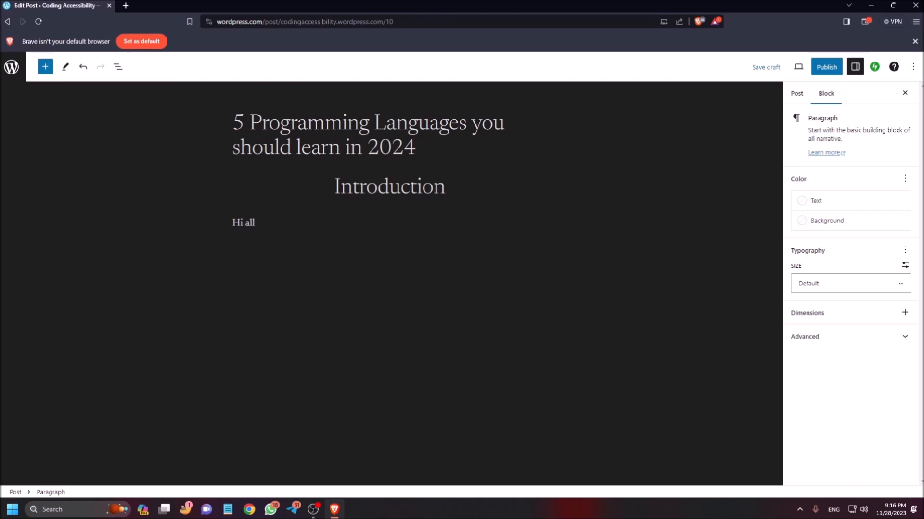
text(All,)
key(Return)
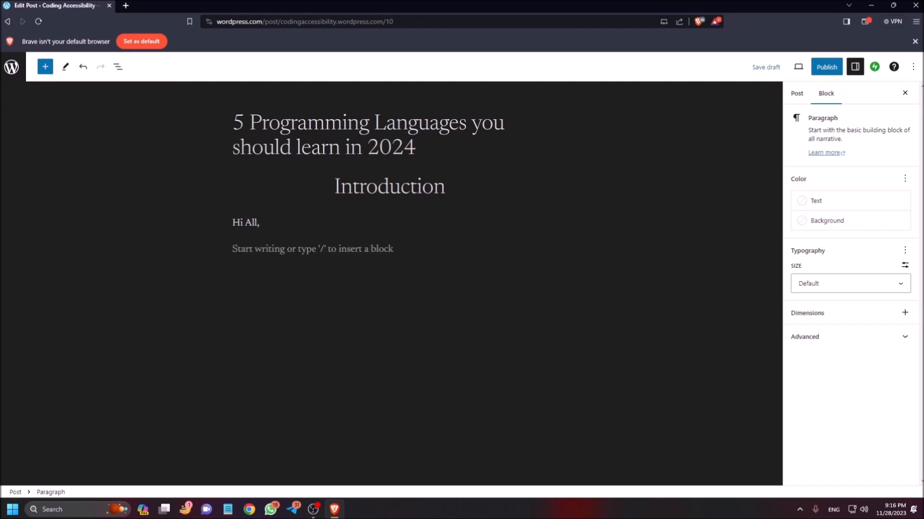
- Continue the greeting paragraph on the same line with "in this post we will discuss about 5 most important programming languages you should learn."
key(BackSpace)
key(BackSpace)
text(, n)
key(BackSpace)
key(BackSpace)
text(in this )
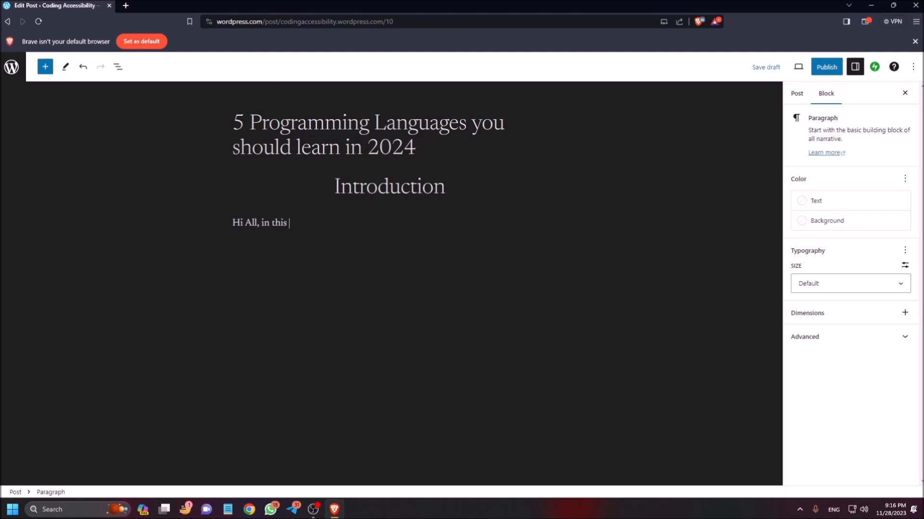
text(post we will discuss abou)
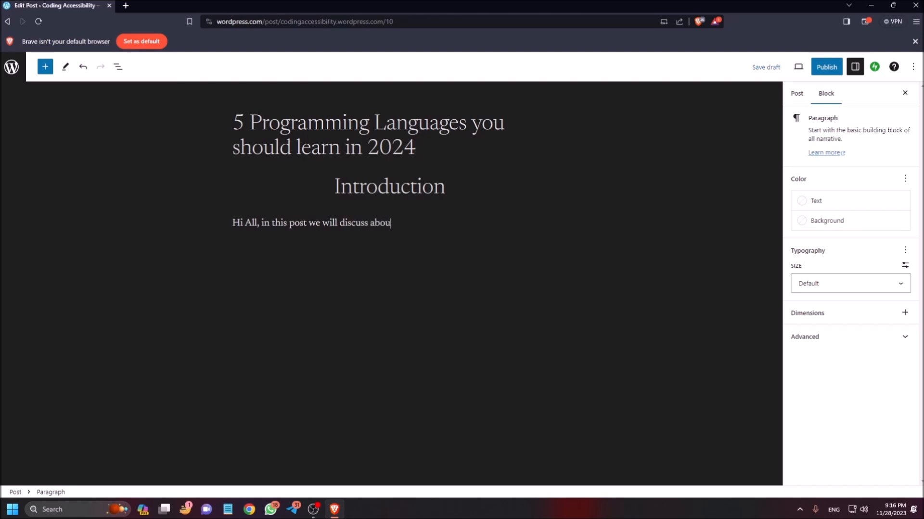
text(t 5 most important programming languages you should learn.)
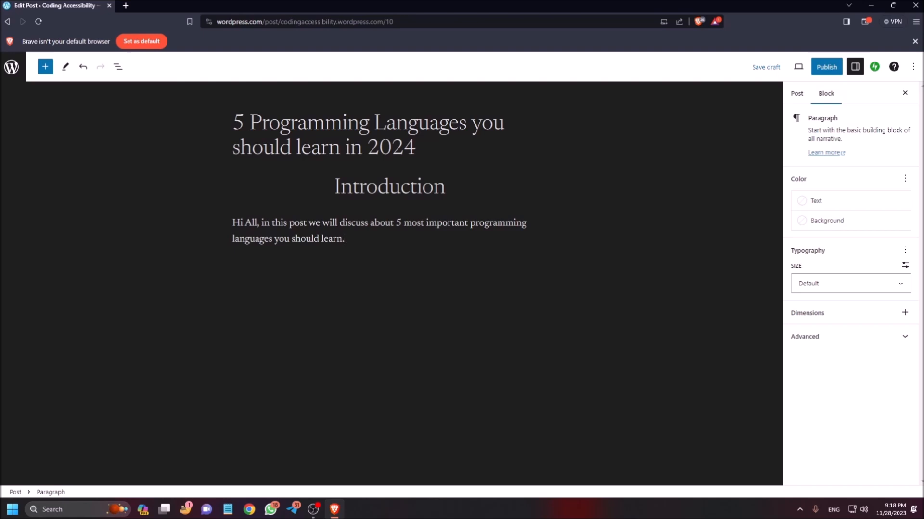
- Insert an Image block below the introductory paragraph
key(Return)
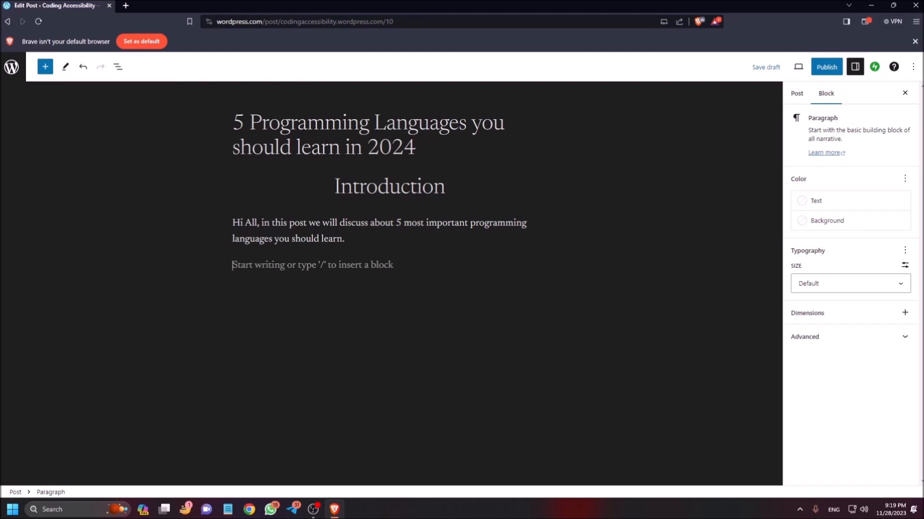
text(/)
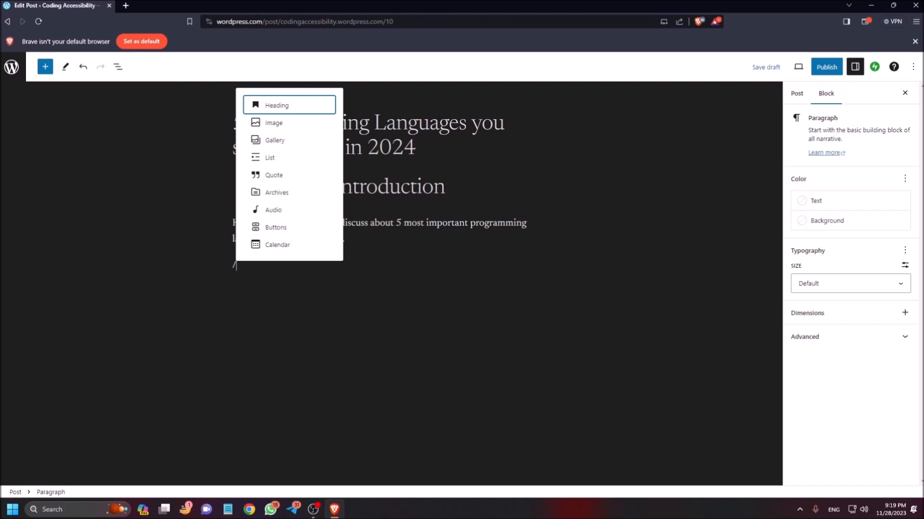
key(Down)
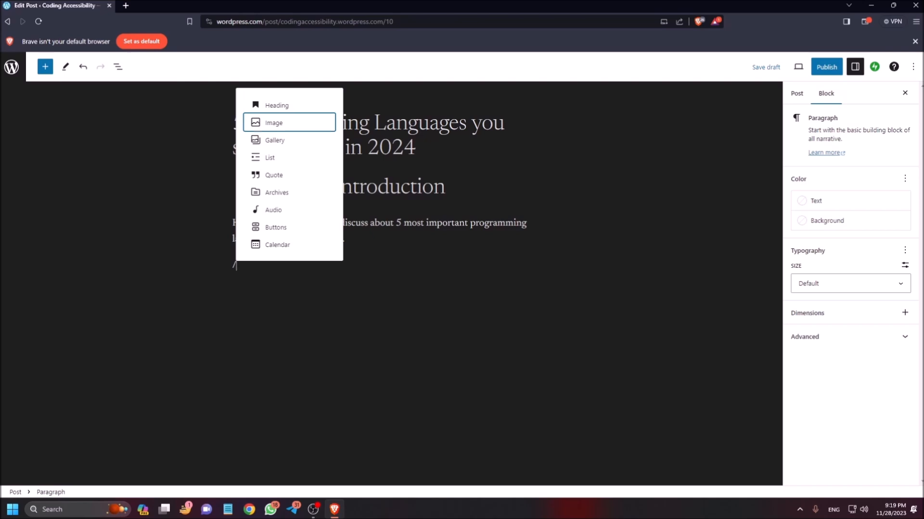
key(Return)
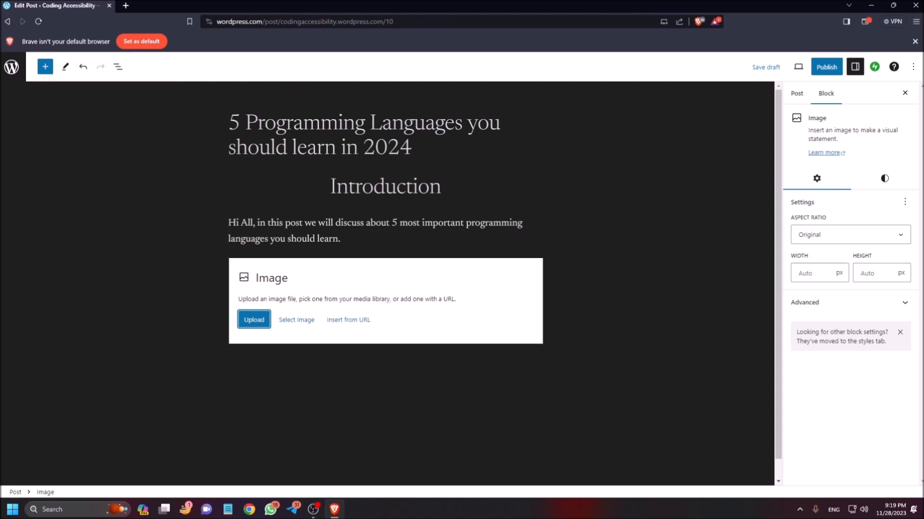
- Go through the image source options of the new Image block and start uploading a file from the computer
key(Tab)
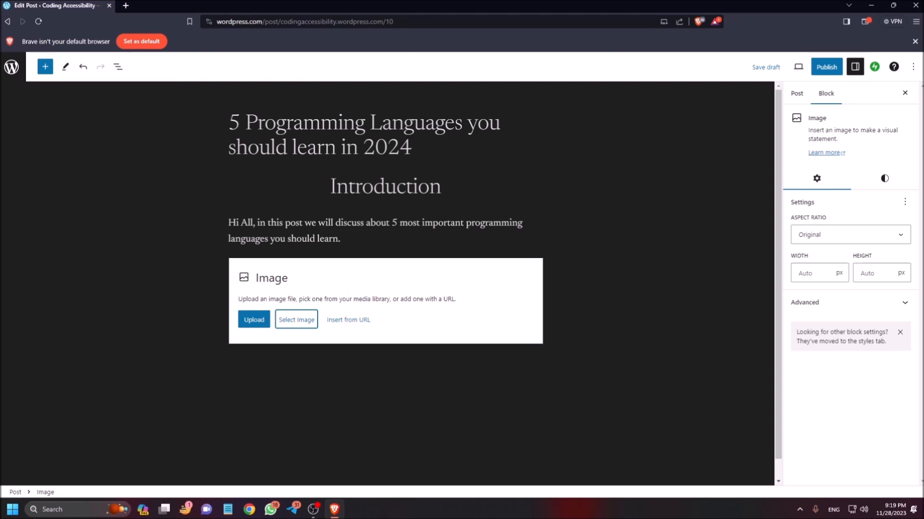
key(Tab)
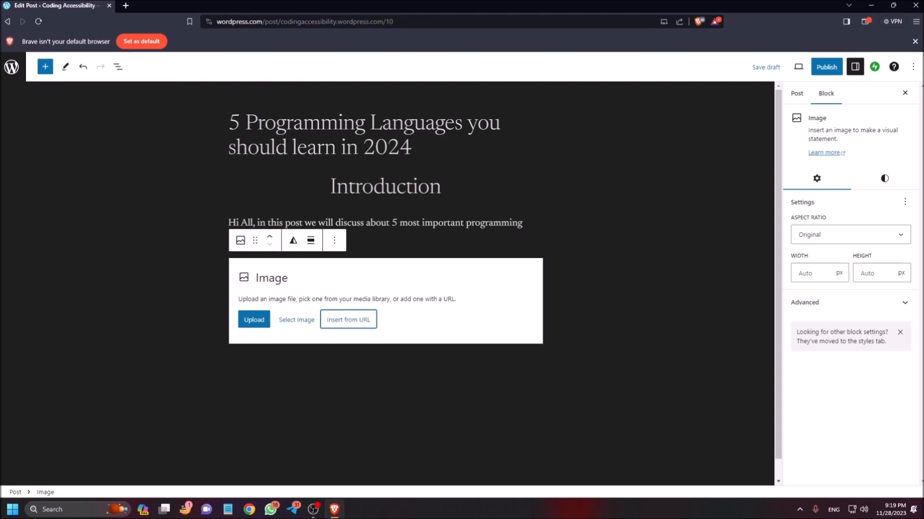
key(shift+Tab)
key(Tab)
key(Tab)
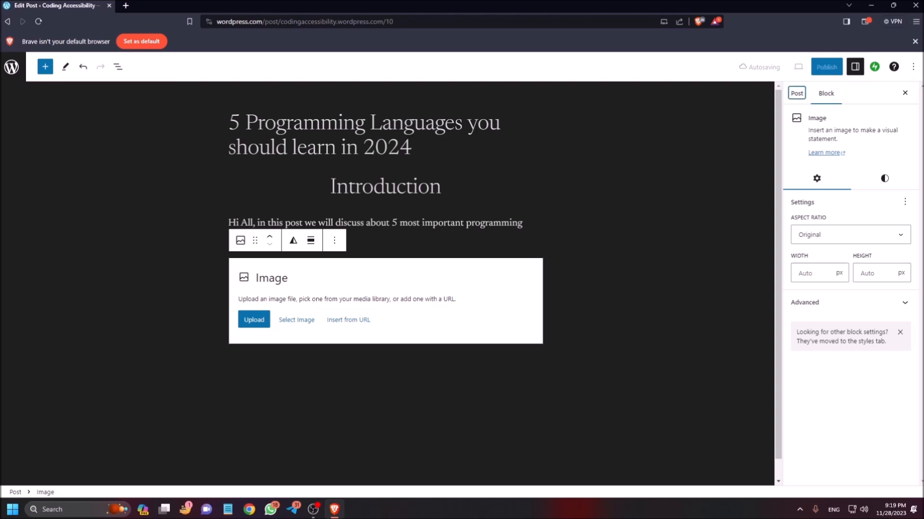
key(shift+Tab)
key(shift+Tab)
key(shift+Tab)
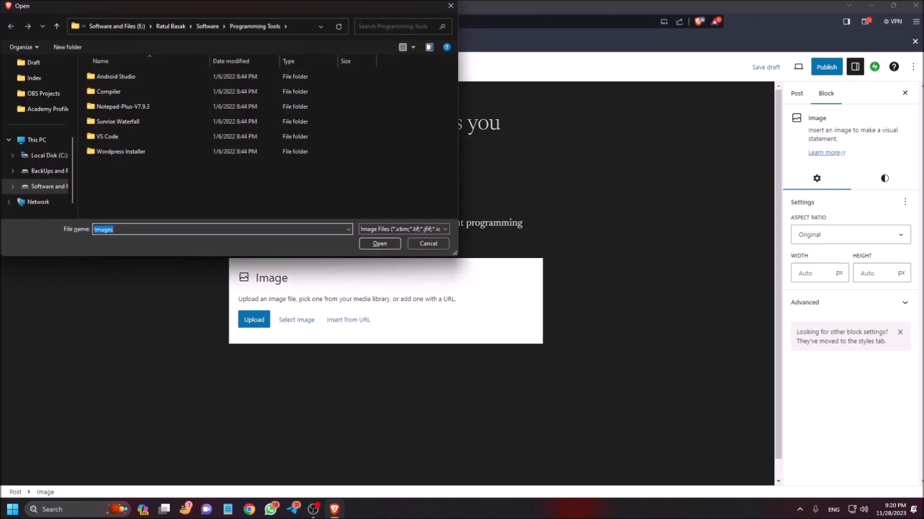
- Browse two folder levels up and open the Images folder inside Accessible Computing
key(shift+Tab)
key(shift+Tab)
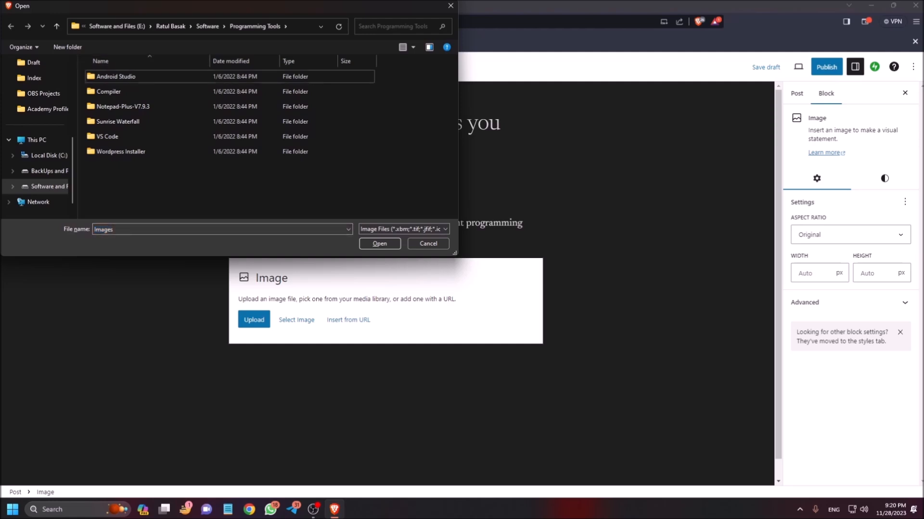
key(alt+Up)
key(alt+Up)
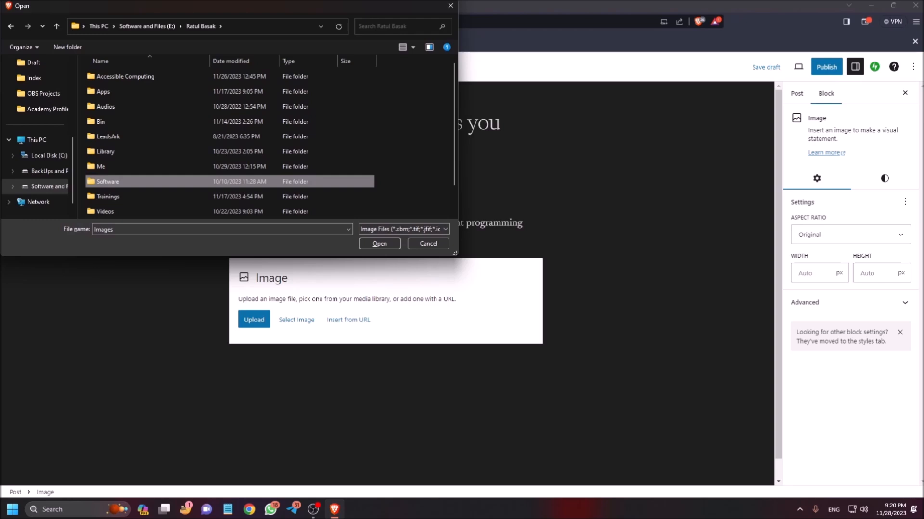
key(a)
key(Return)
key(i)
key(Return)
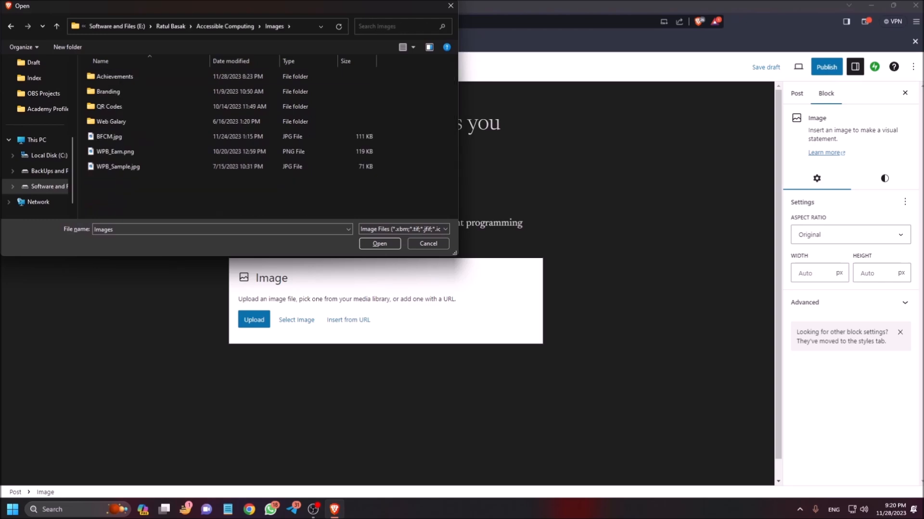
- Pick WPB_Earn.png from the Images folder and upload it into the Image block
key(Down)
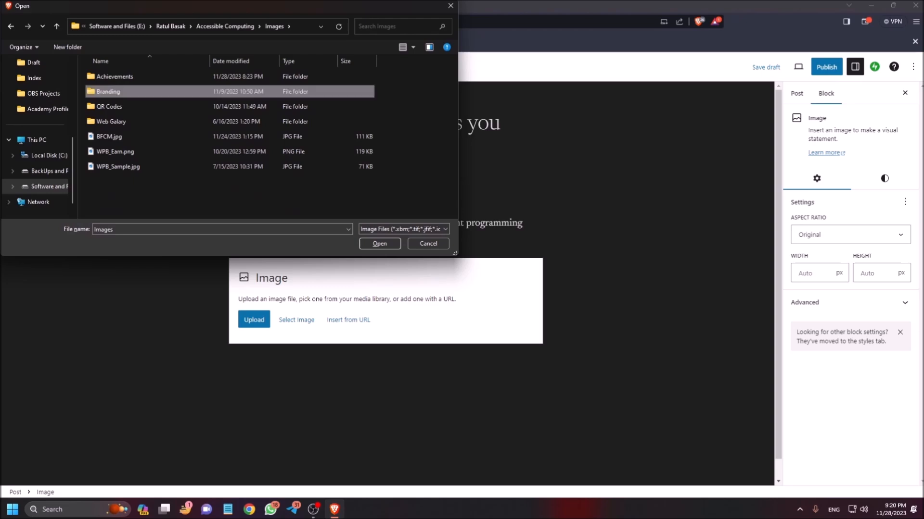
key(Up)
key(Down)
key(Down)
key(Down)
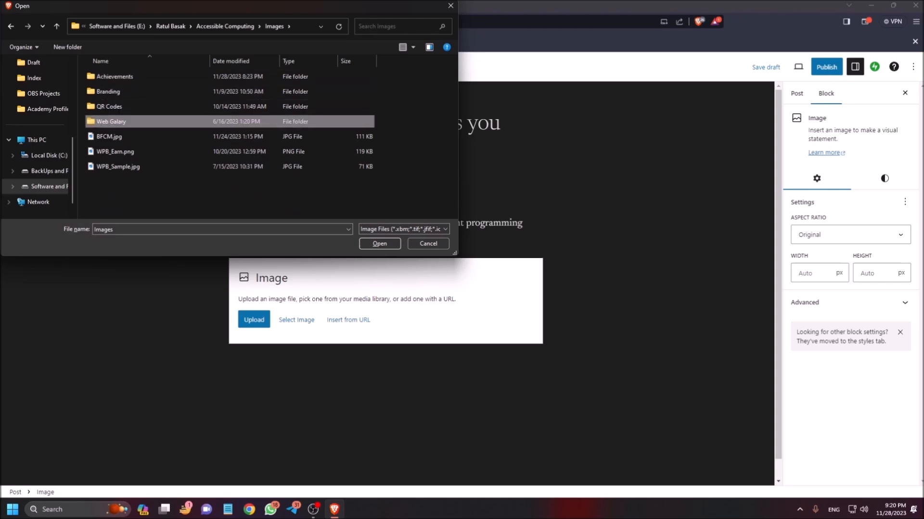
key(Down)
key(Down)
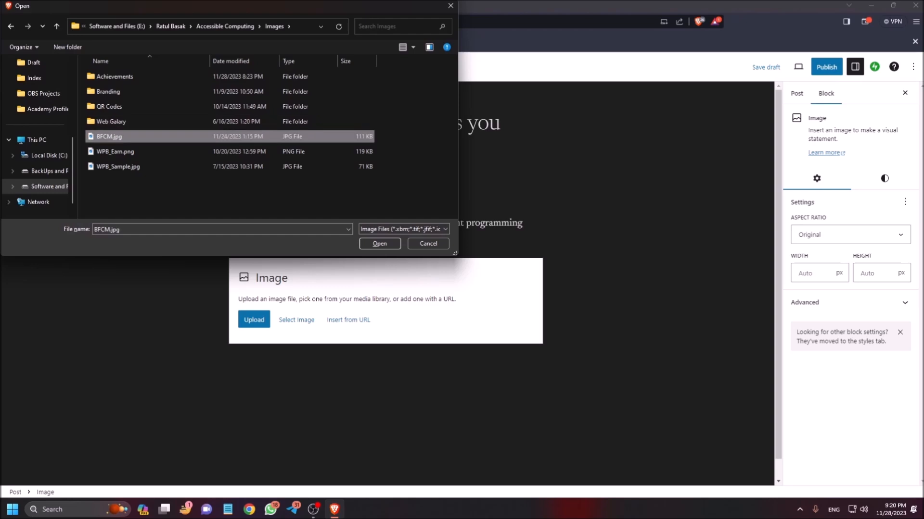
key(Down)
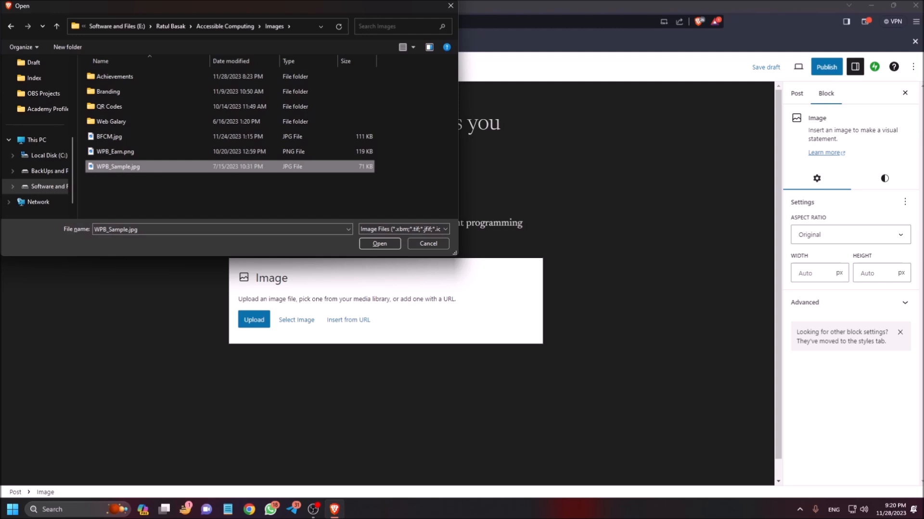
key(Up)
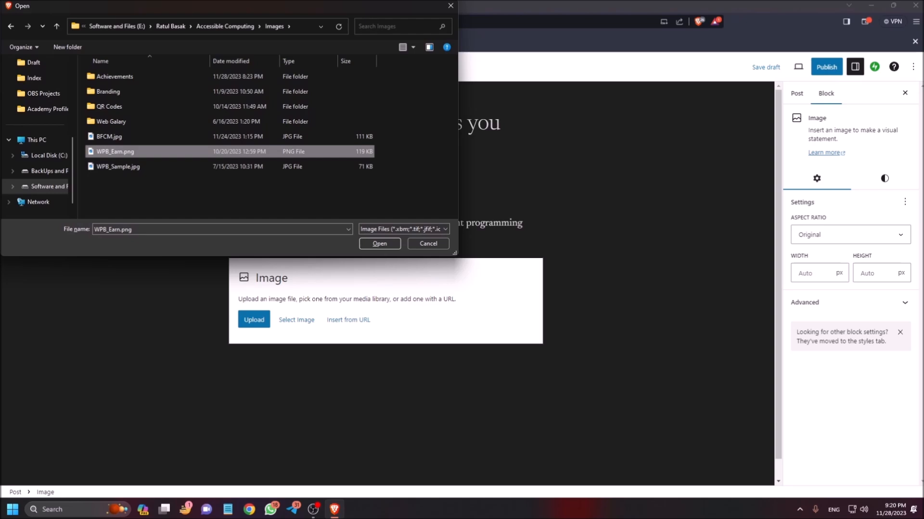
key(Tab)
key(Tab)
key(Tab)
key(Tab)
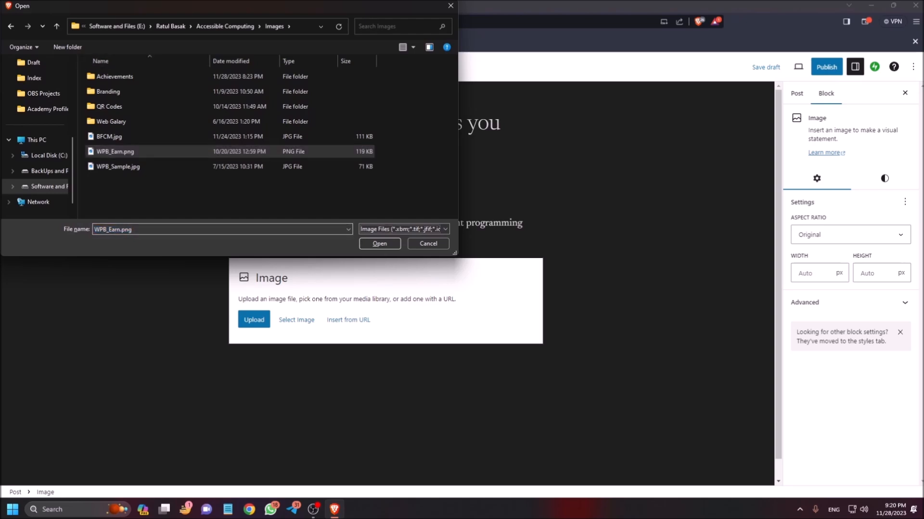
key(Return)
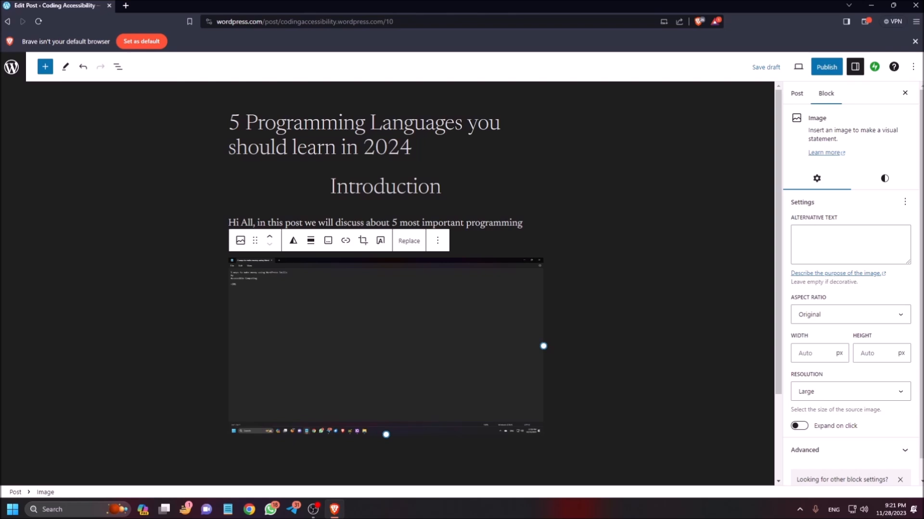
- Move the uploaded image up one block so it sits between the Introduction heading and the paragraph
click(229, 124)
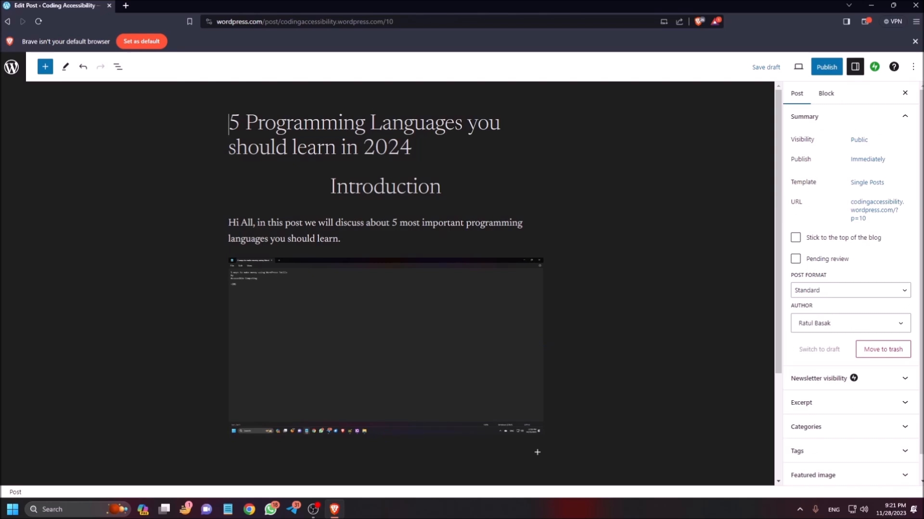
key(Down)
key(End)
key(Right)
key(Down)
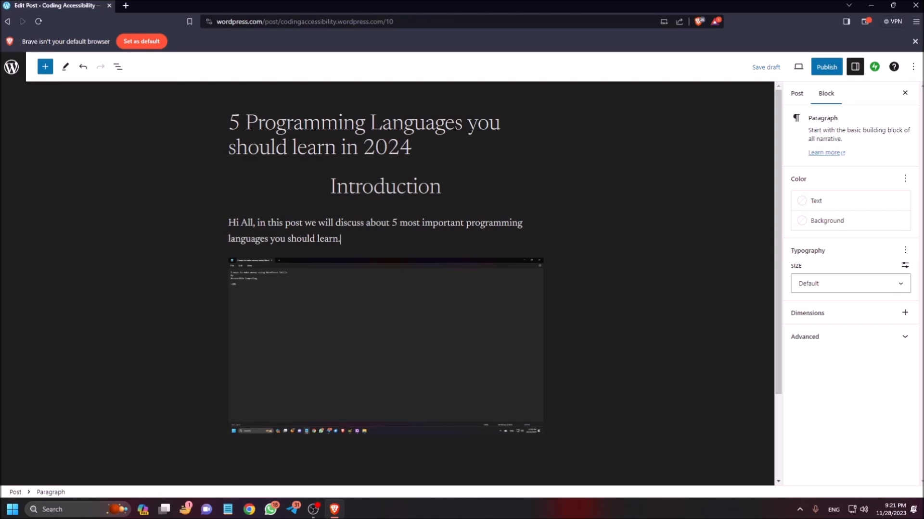
key(Down)
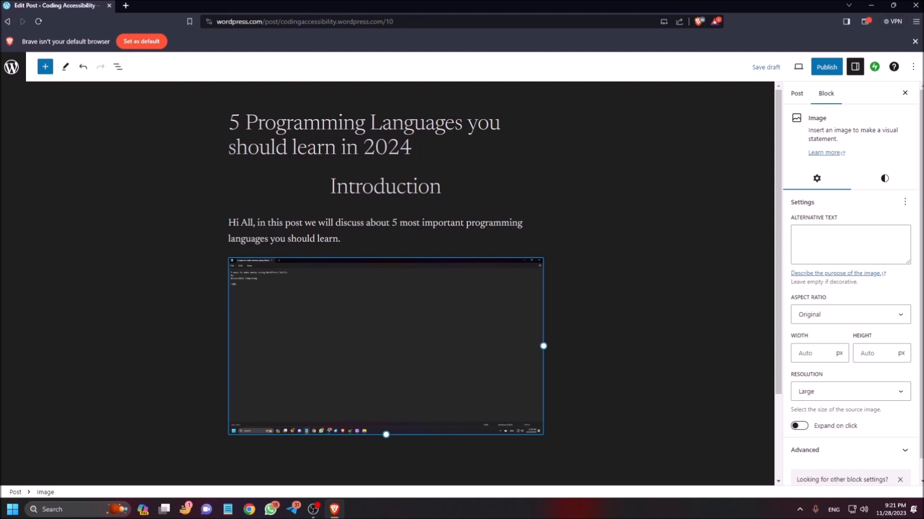
scroll(385, 283, down, 2)
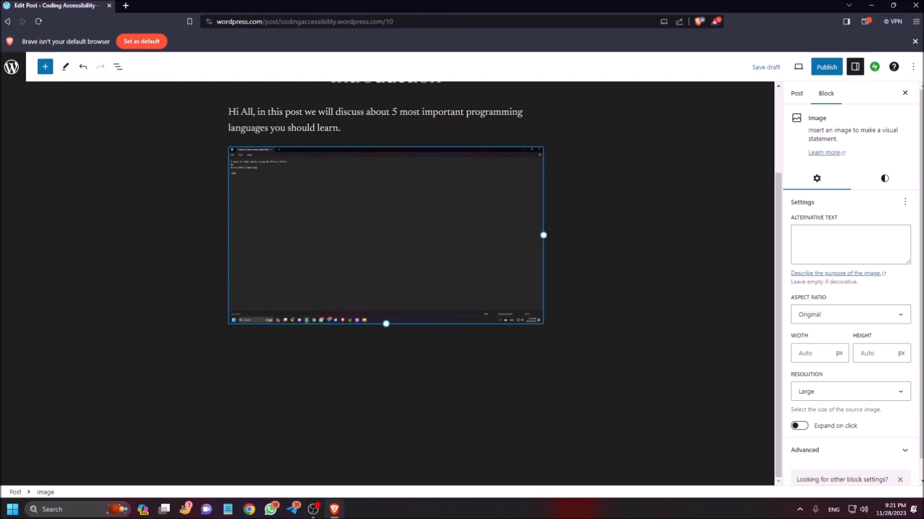
key(alt+F10)
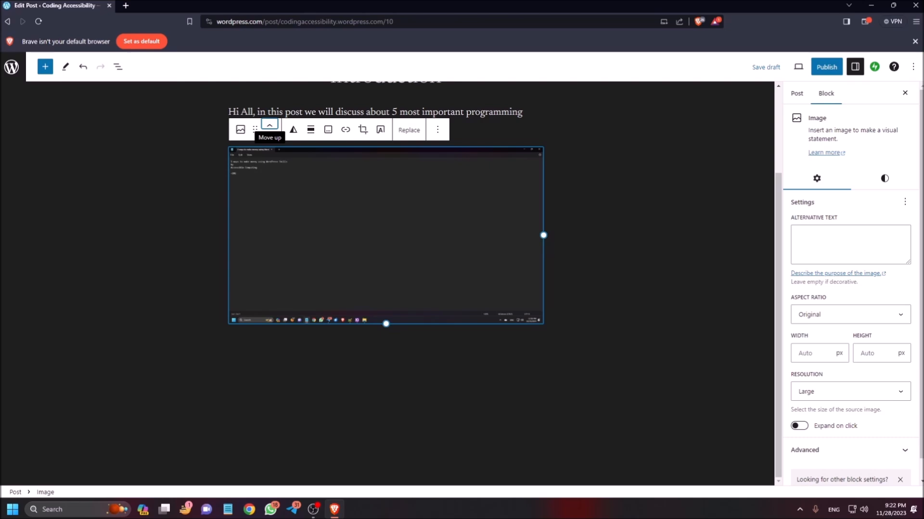
click(270, 124)
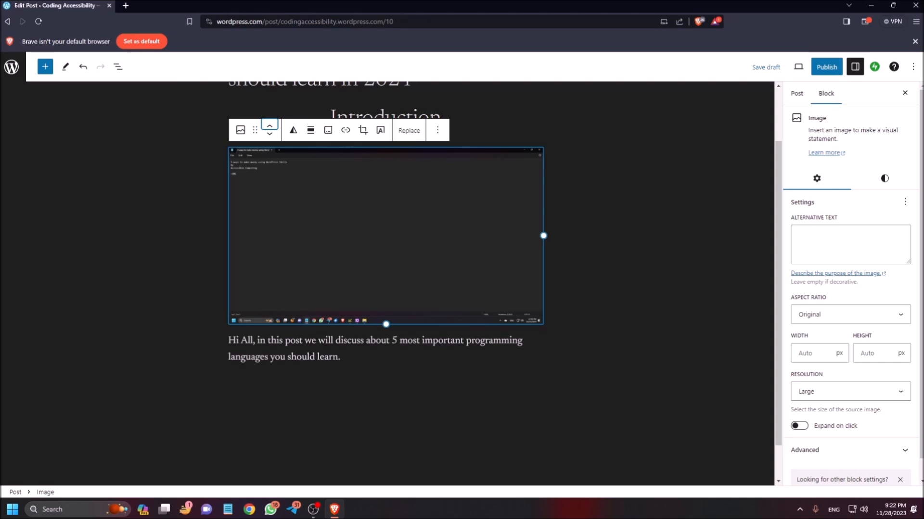
- Go through the uploaded image's block tools, from moving and the duotone filter to alignment, caption and link
key(Tab)
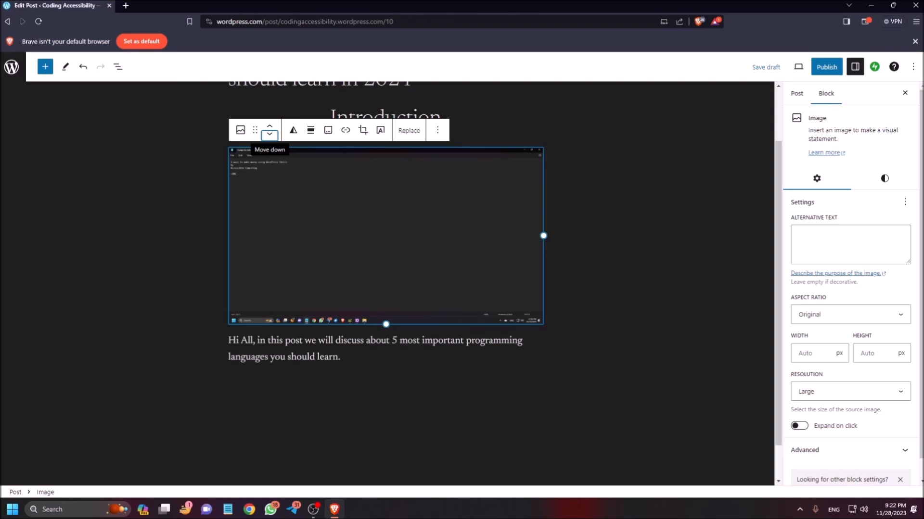
key(Tab)
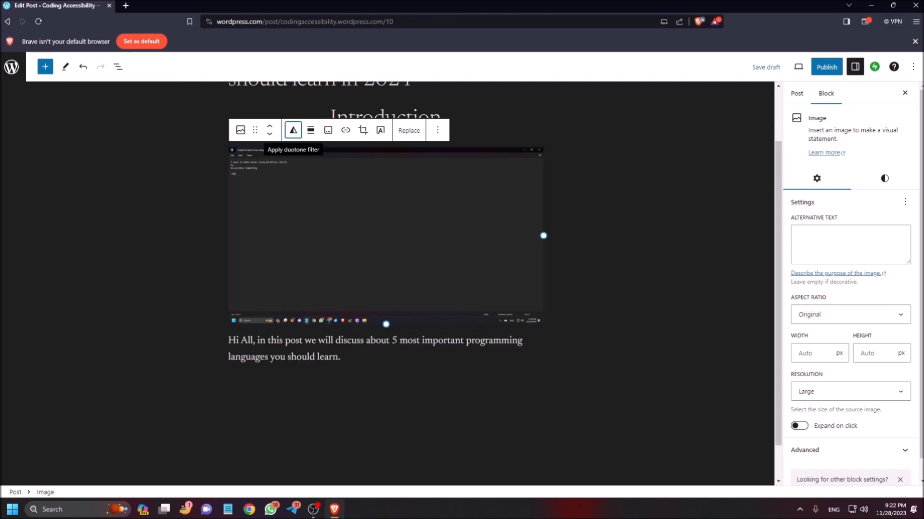
key(Tab)
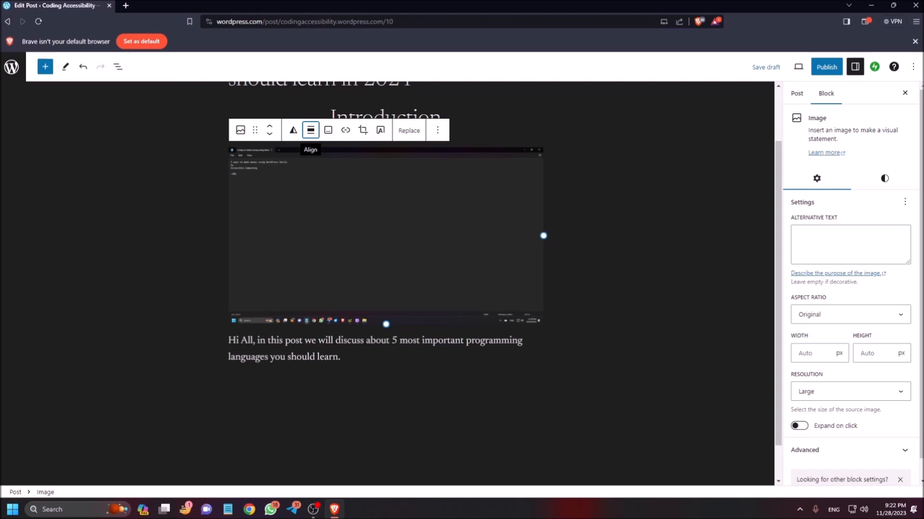
key(Tab)
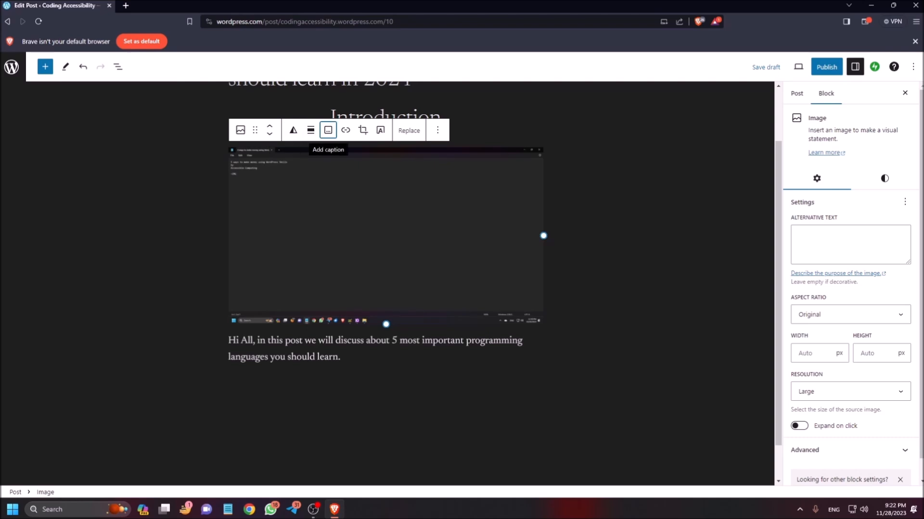
key(Tab)
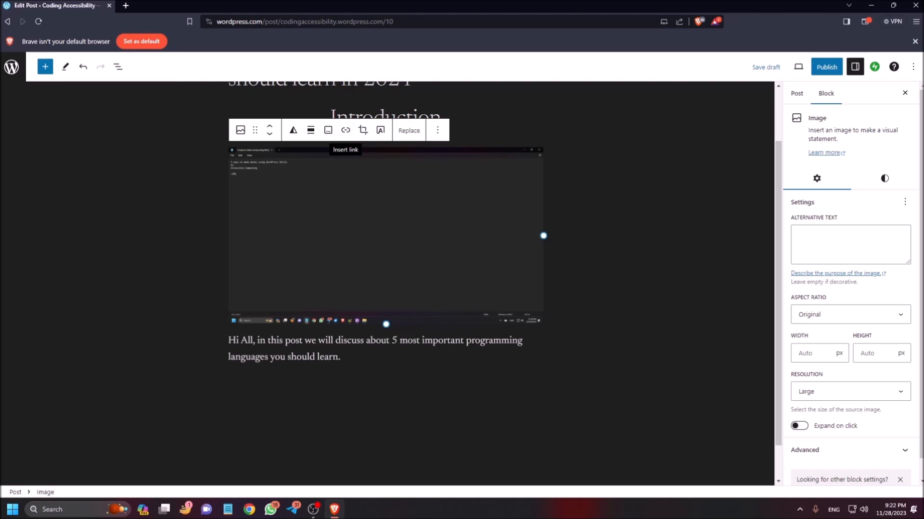
- Examine the image's link choices and the link settings for new tab, link rel and CSS class, leaving the image unlinked
key(Return)
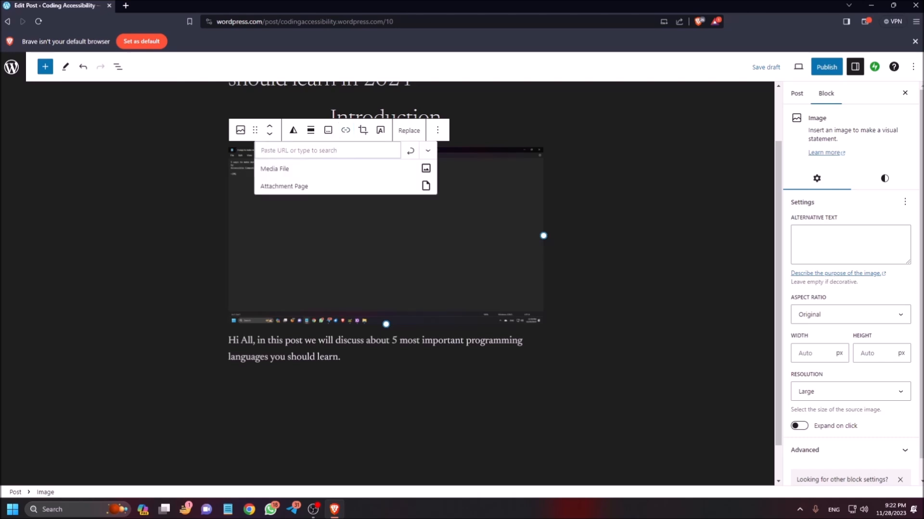
key(Tab)
key(Tab)
key(Tab)
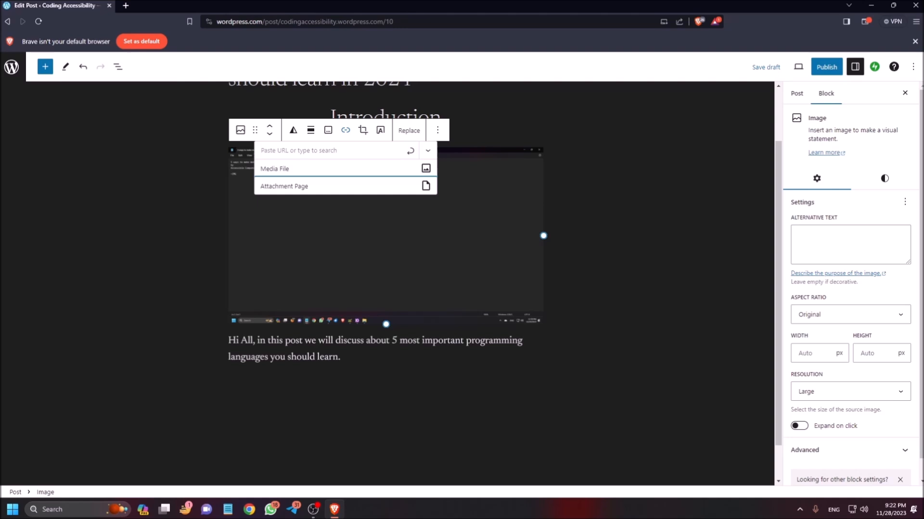
key(Tab)
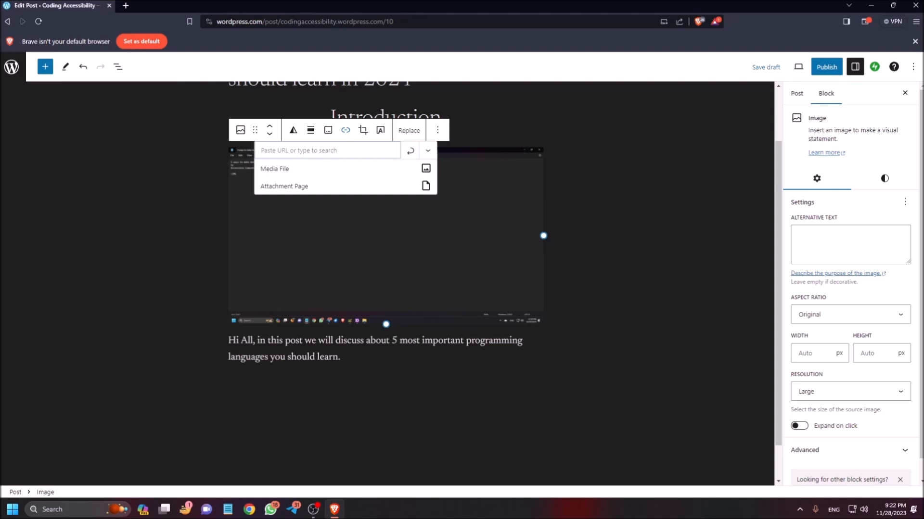
key(Tab)
key(Tab)
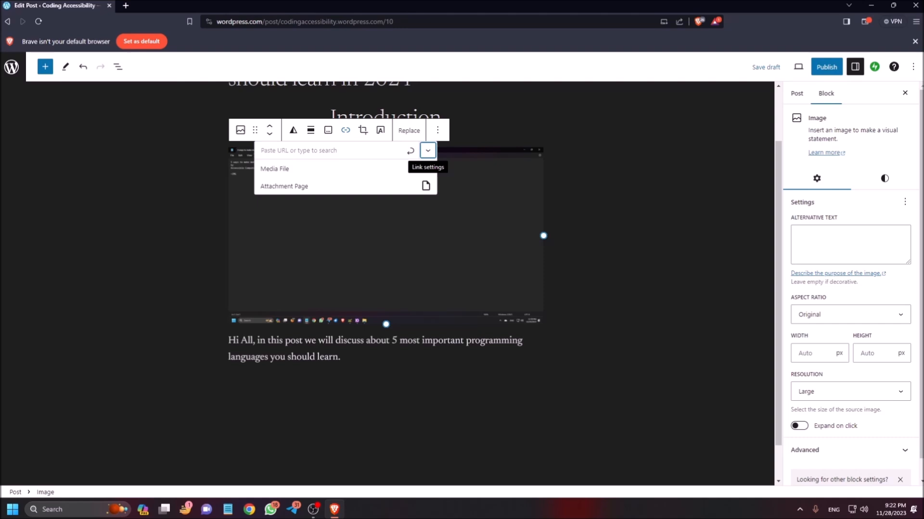
key(Return)
key(Tab)
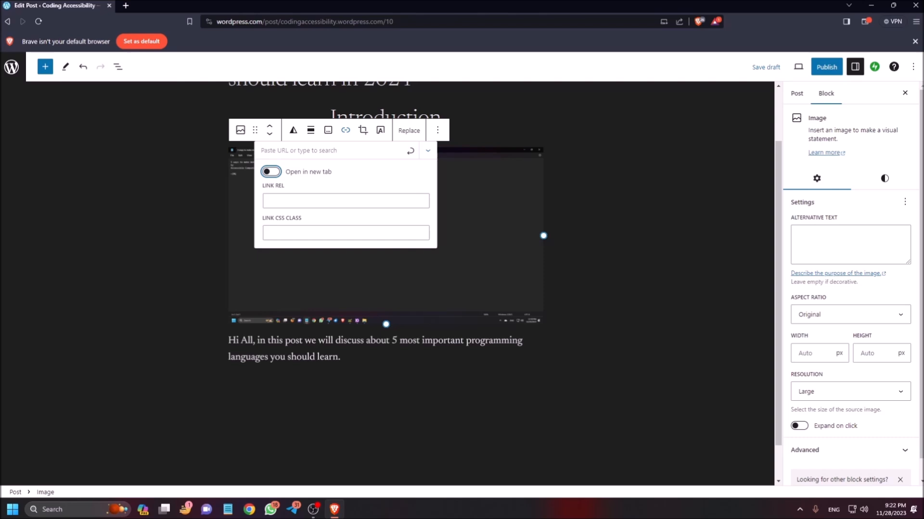
key(Tab)
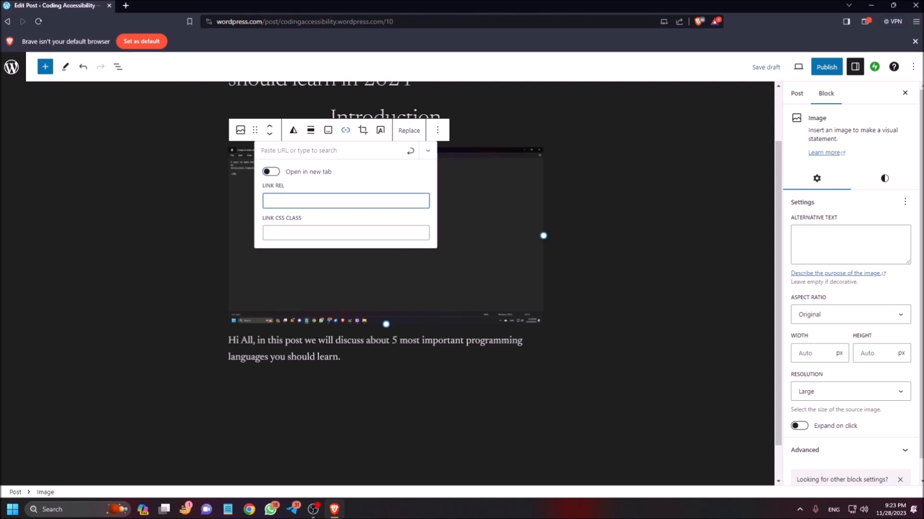
key(Tab)
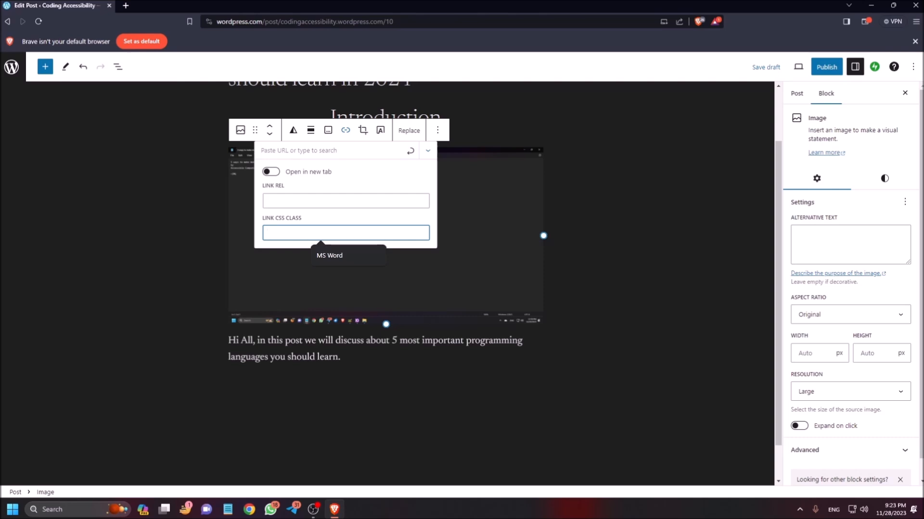
key(Tab)
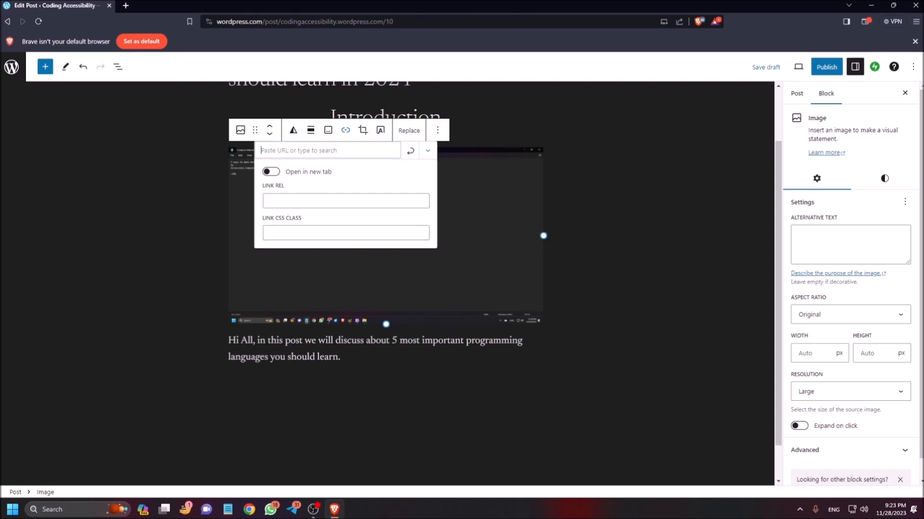
key(Escape)
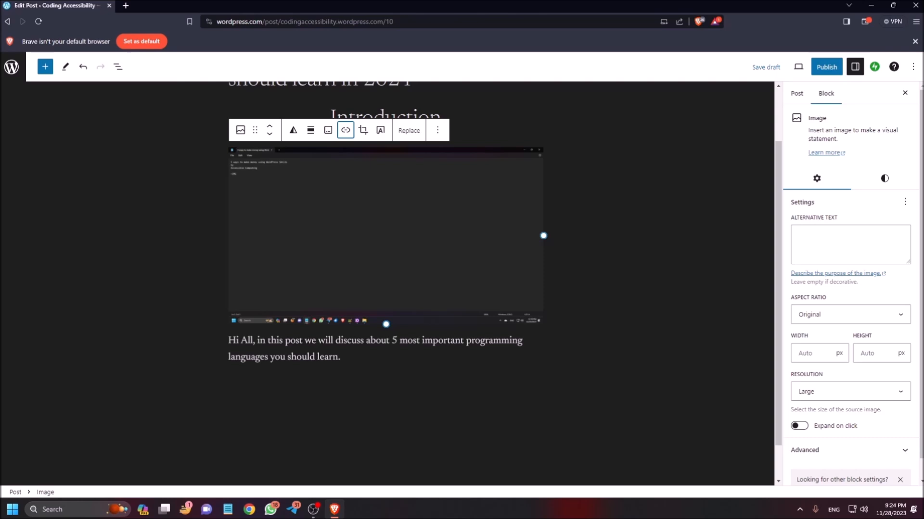
- Go to the paragraph below the image and review its block tools, including bold, italic and the additional options
key(Escape)
key(shift+Tab)
key(Escape)
key(Down)
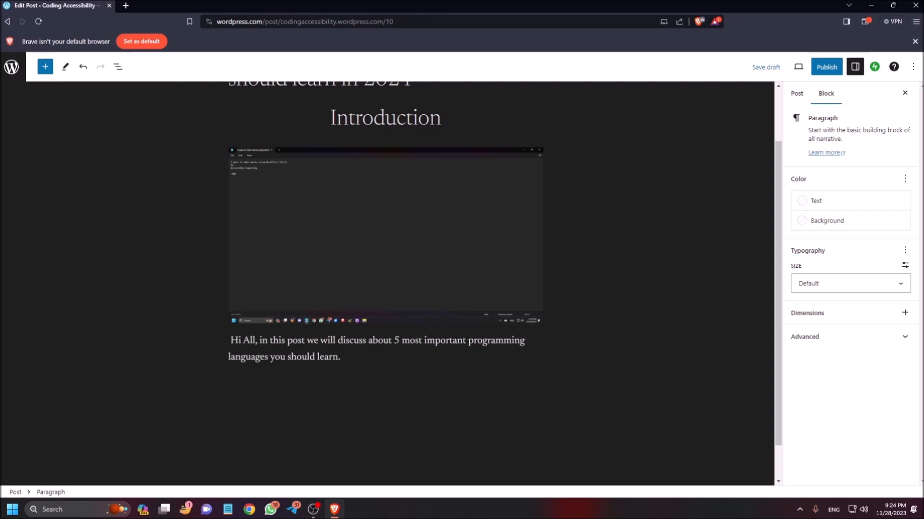
key(shift+Tab)
key(Right)
key(Right)
key(Right)
key(Right)
key(Right)
key(Right)
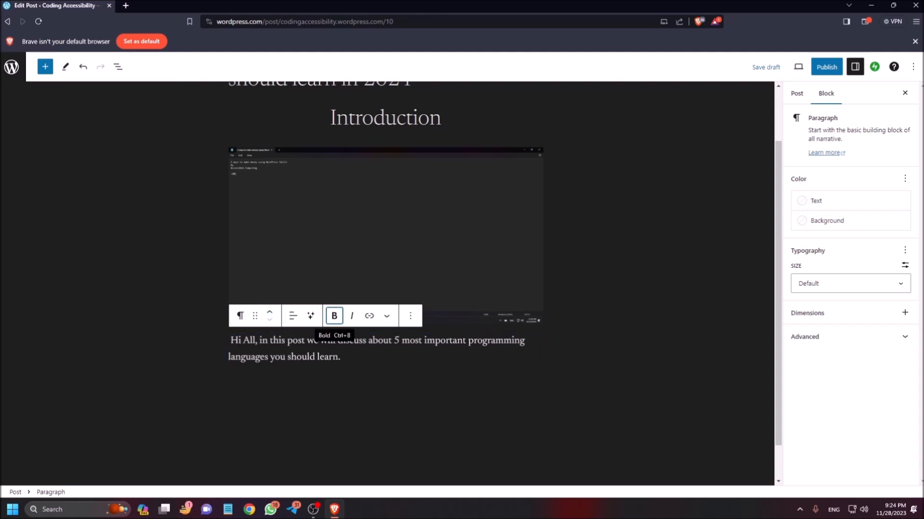
key(Right)
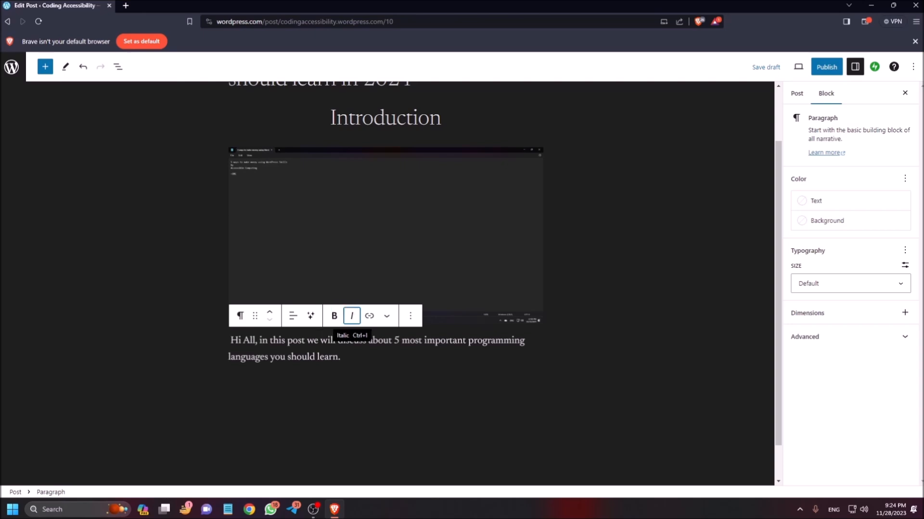
key(Right)
key(Right)
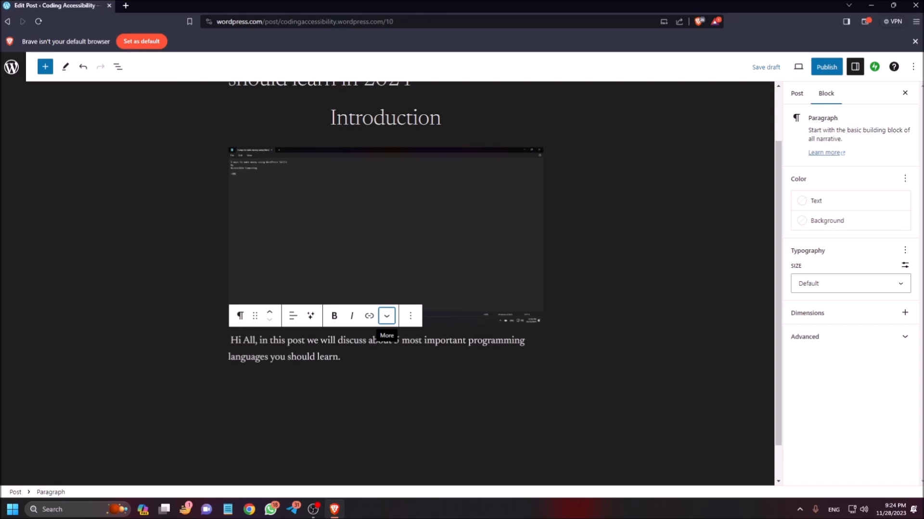
key(Right)
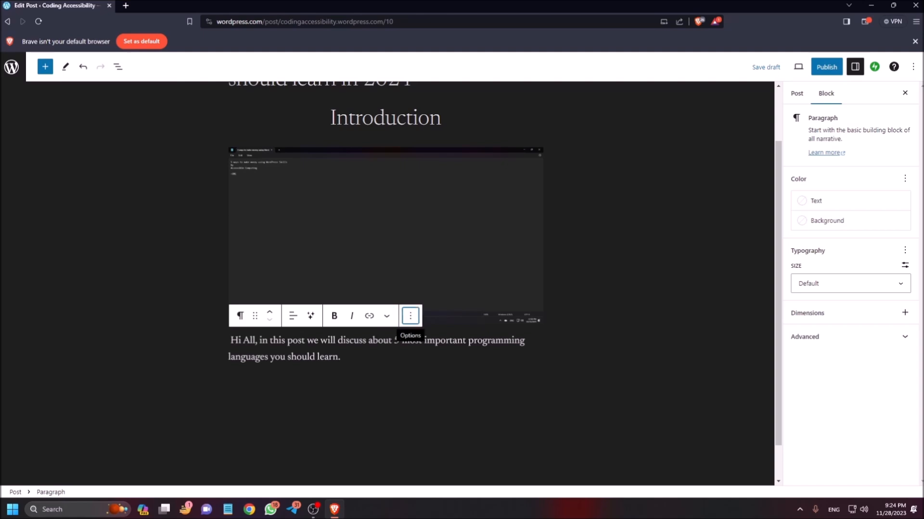
- Read through the paragraph block's further options, from Copy to Delete, and leave without applying any
key(Return)
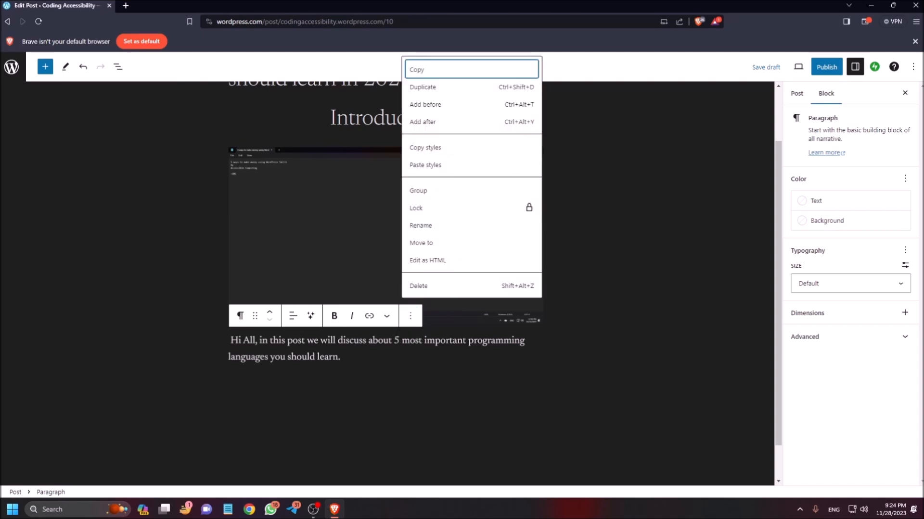
key(Down)
key(Down)
key(Down)
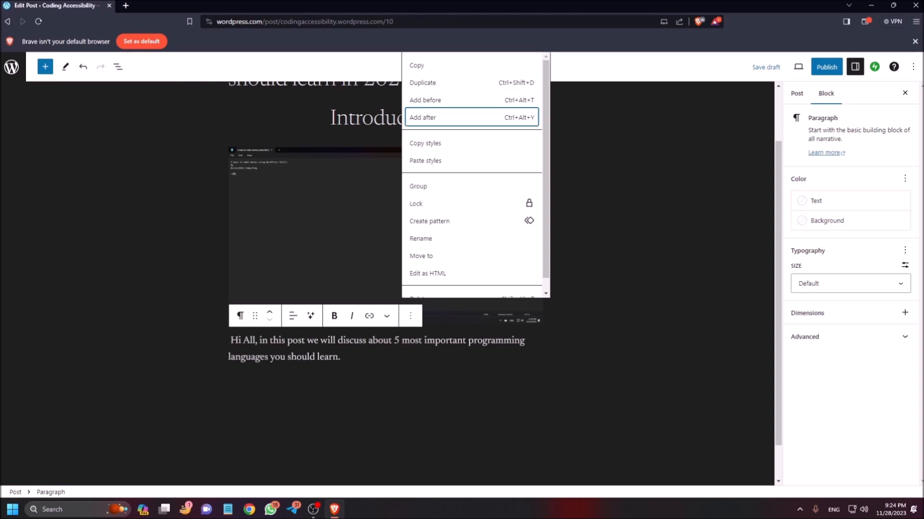
key(Down)
key(Down)
key(Down)
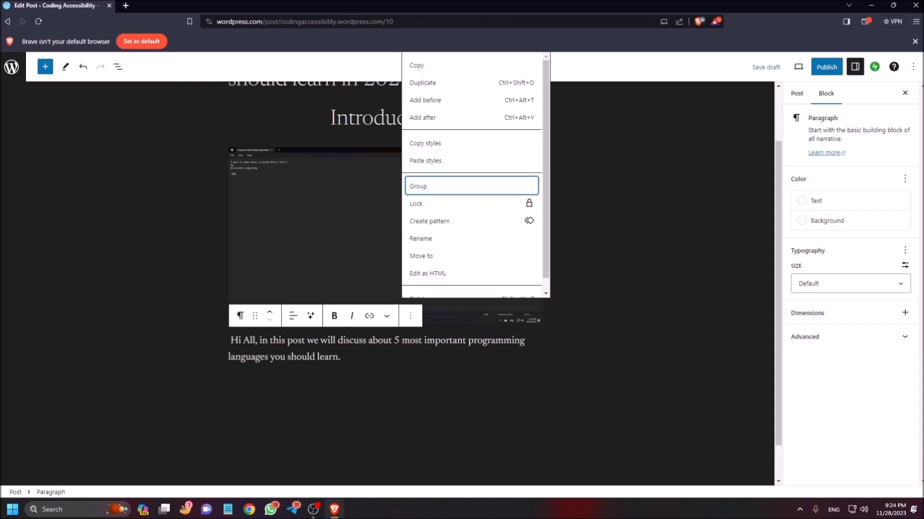
key(Down)
key(Down)
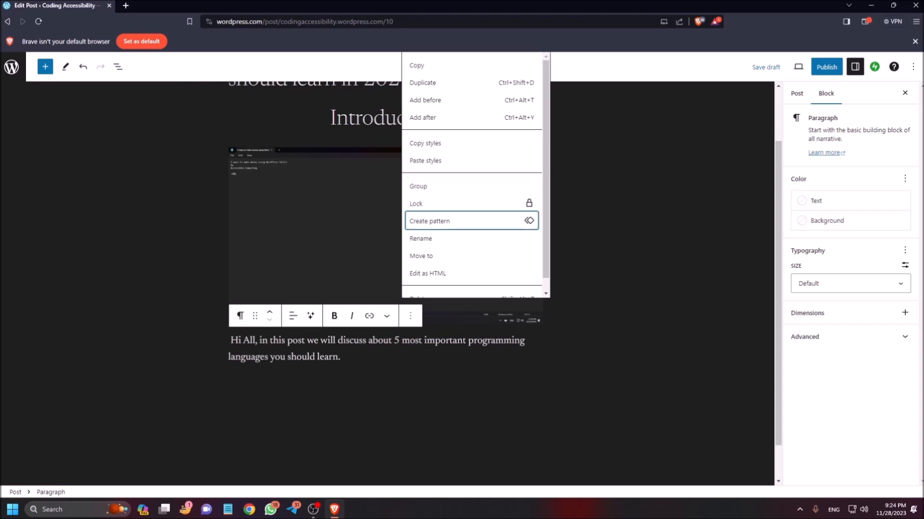
key(Down)
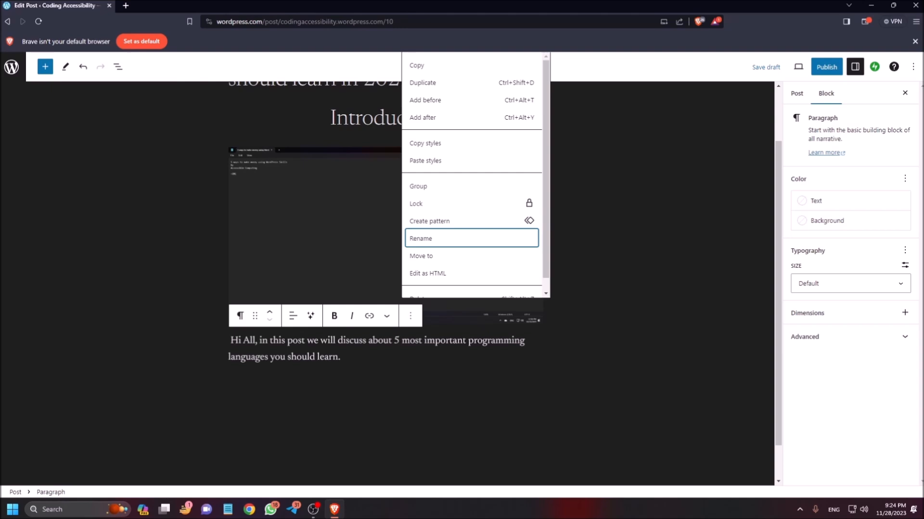
key(Down)
key(Down)
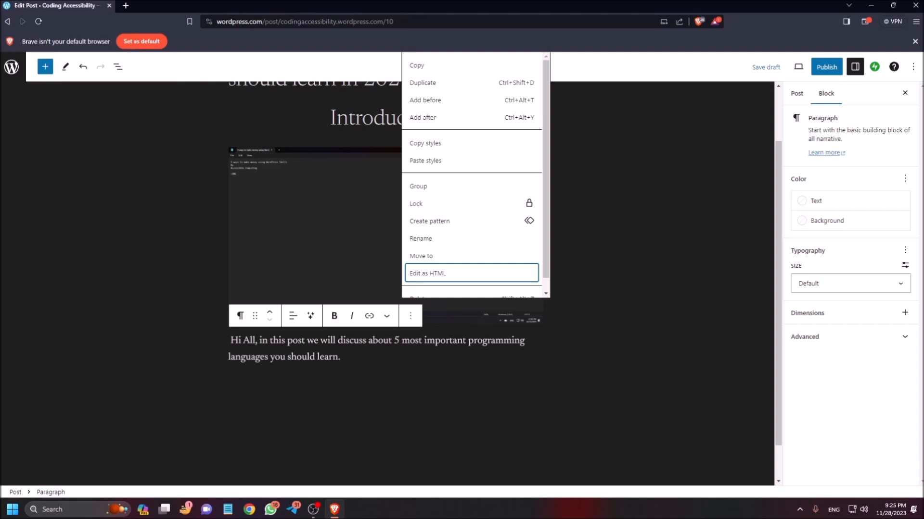
key(Down)
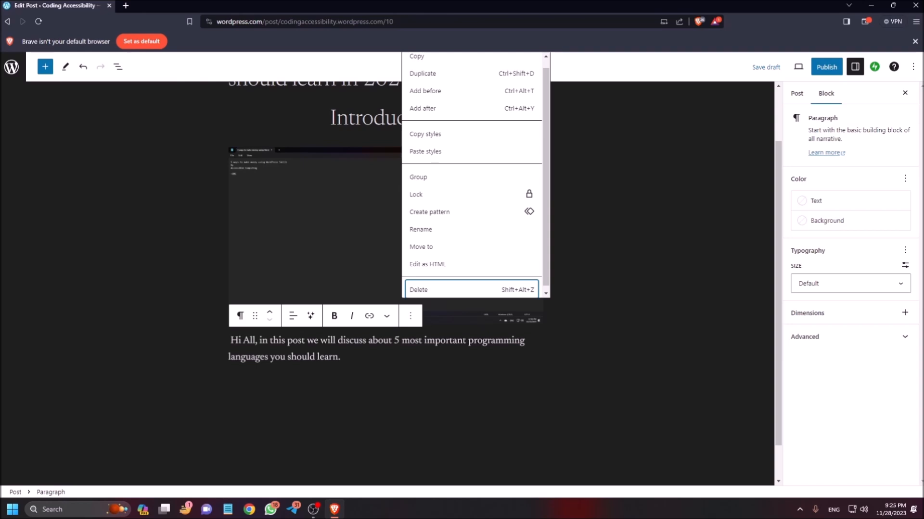
key(Escape)
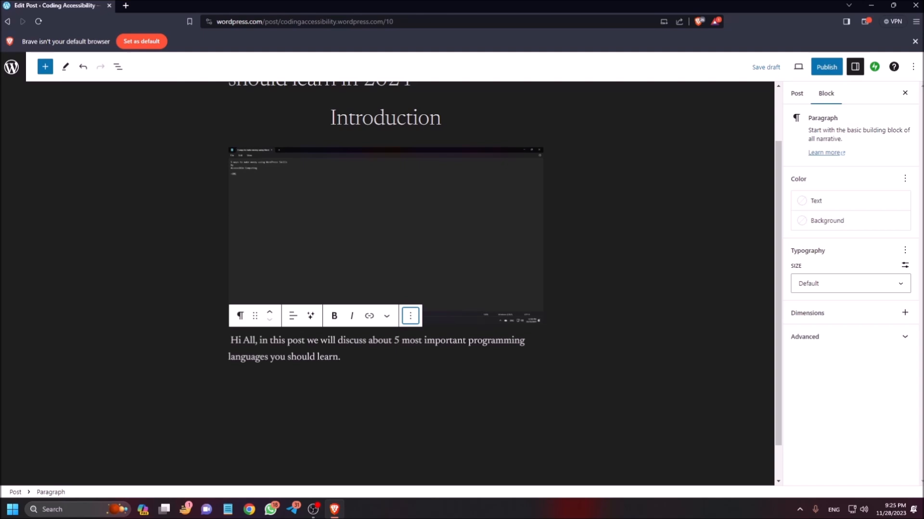
- Switch from the block settings to the post settings and review the Summary options and remaining sections
key(Escape)
key(Tab)
key(Tab)
key(Left)
key(Return)
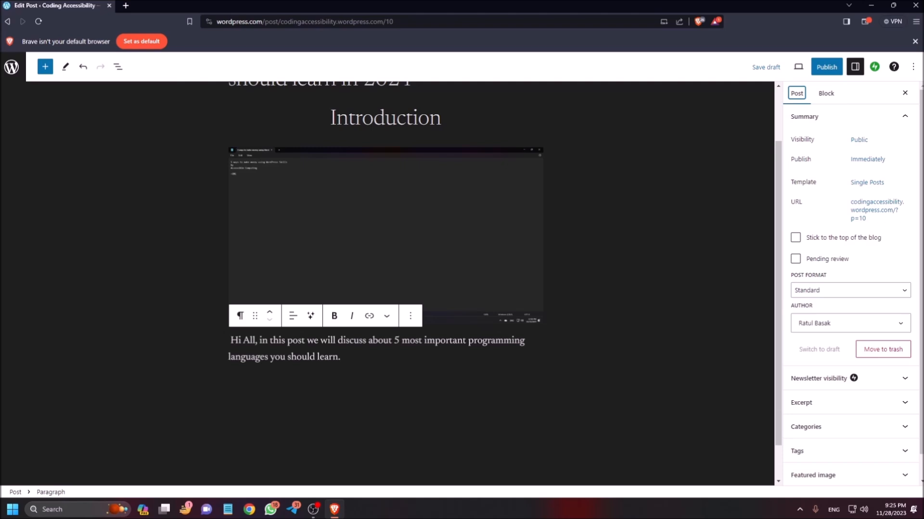
key(Right)
key(Tab)
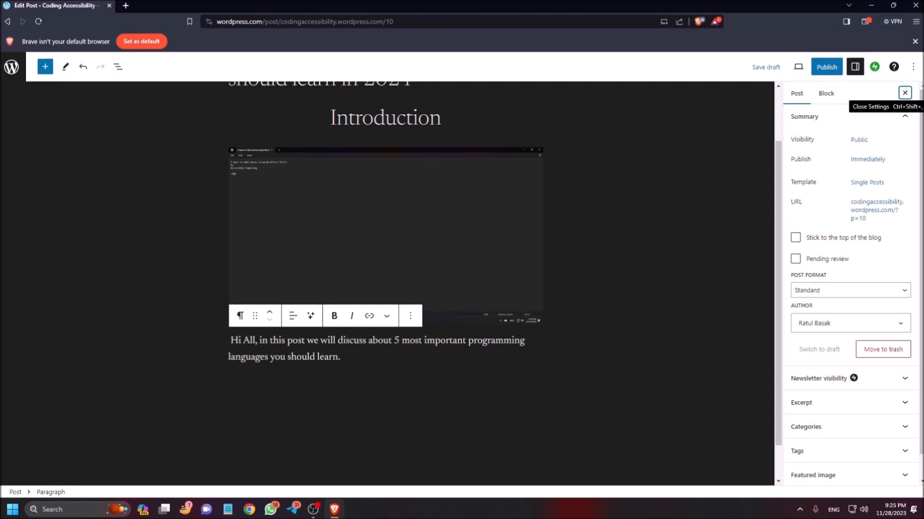
key(Tab)
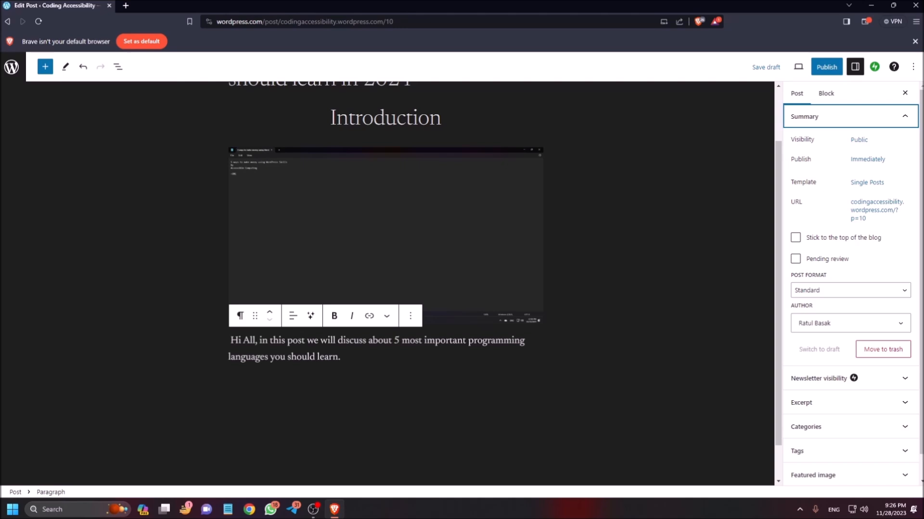
key(Down)
key(Down)
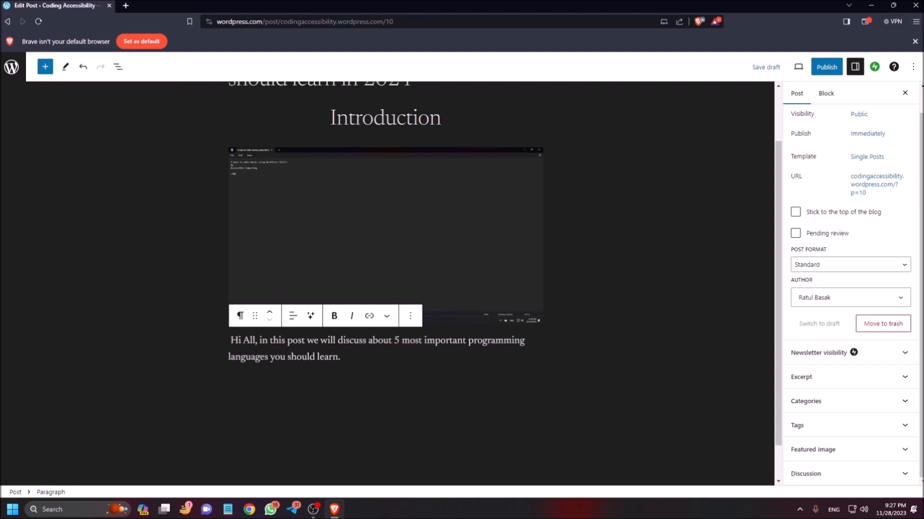
- Expand the Excerpt and Categories sections of the post settings and examine their options
key(Return)
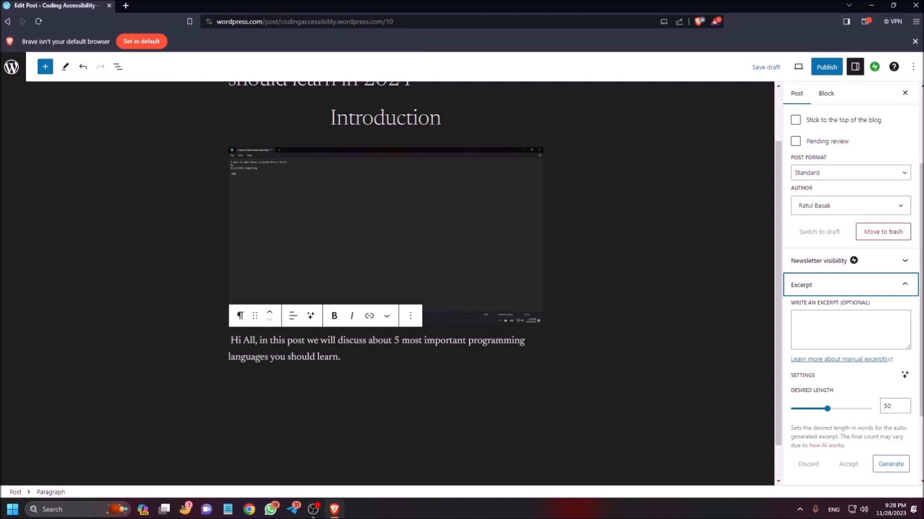
scroll(851, 288, down, 2)
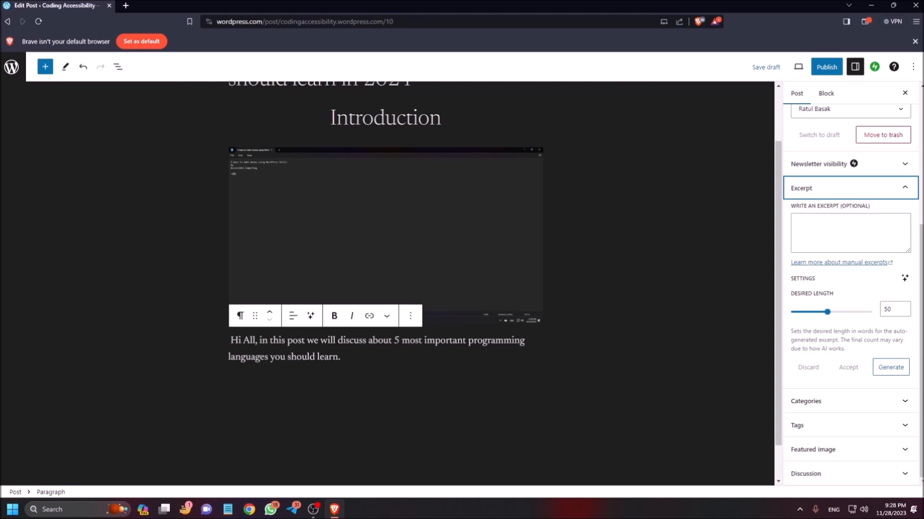
key(Return)
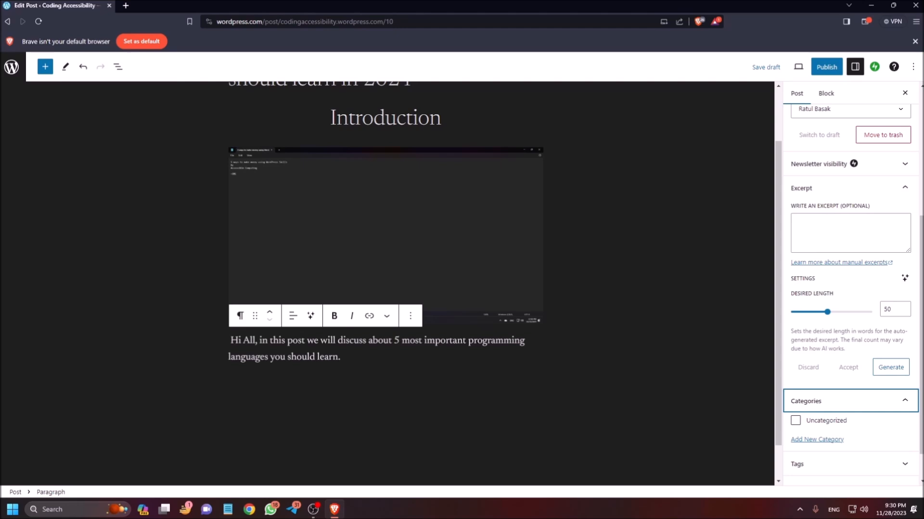
scroll(850, 289, down, 1)
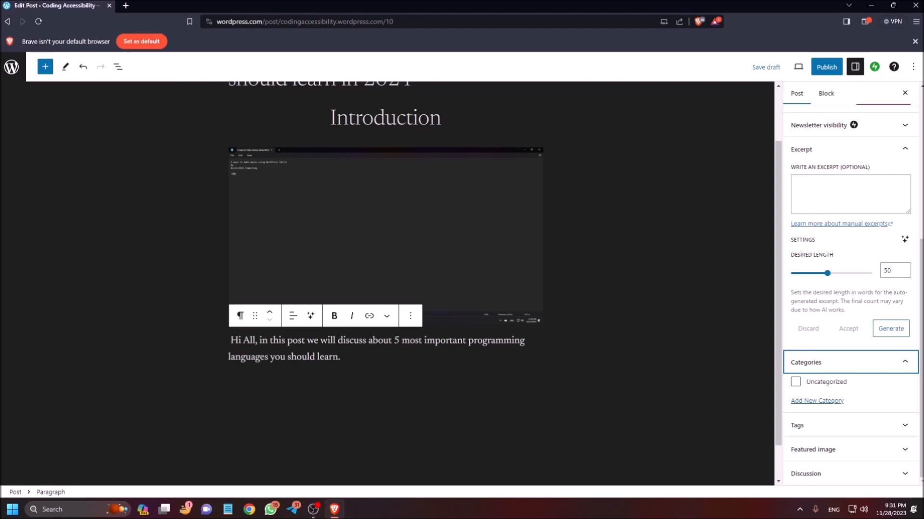
- Publish the post publicly and immediately, accepting the pre-publish checks as they are
key(Return)
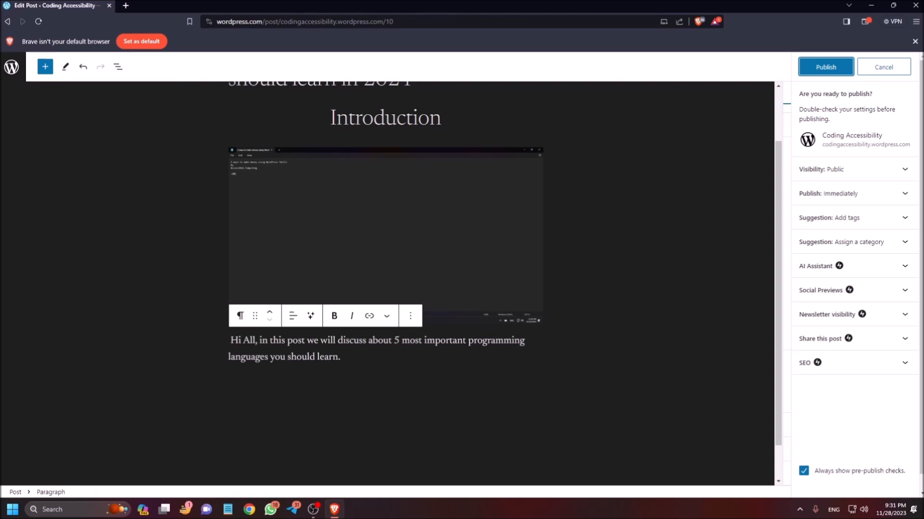
key(Return)
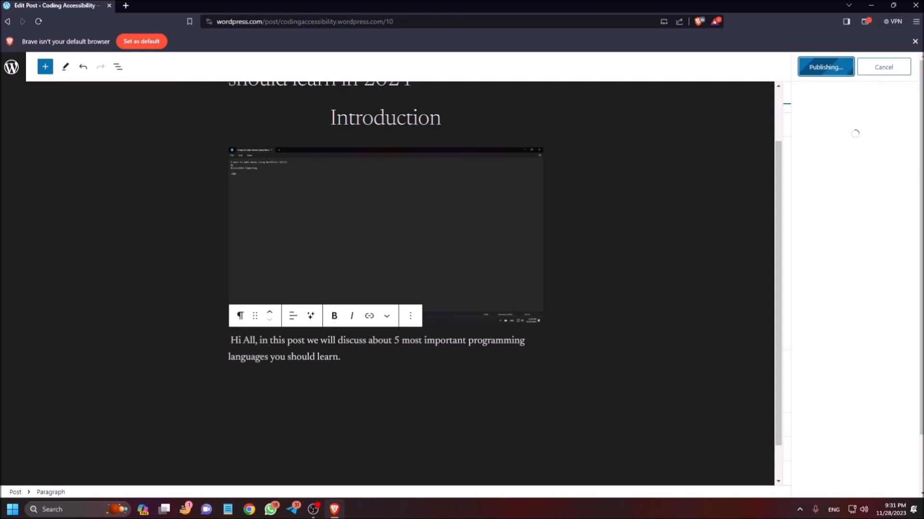